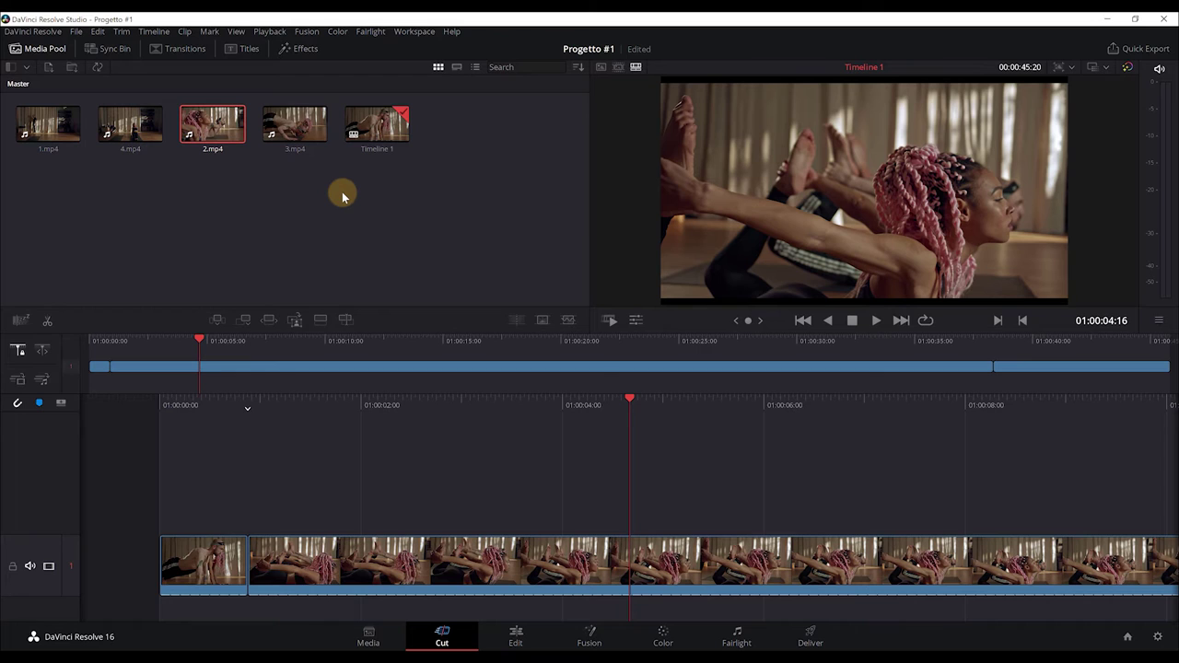
Step: Save Progetto #1 with Ctrl+S
{"action": "key", "text": "ctrl+s"}
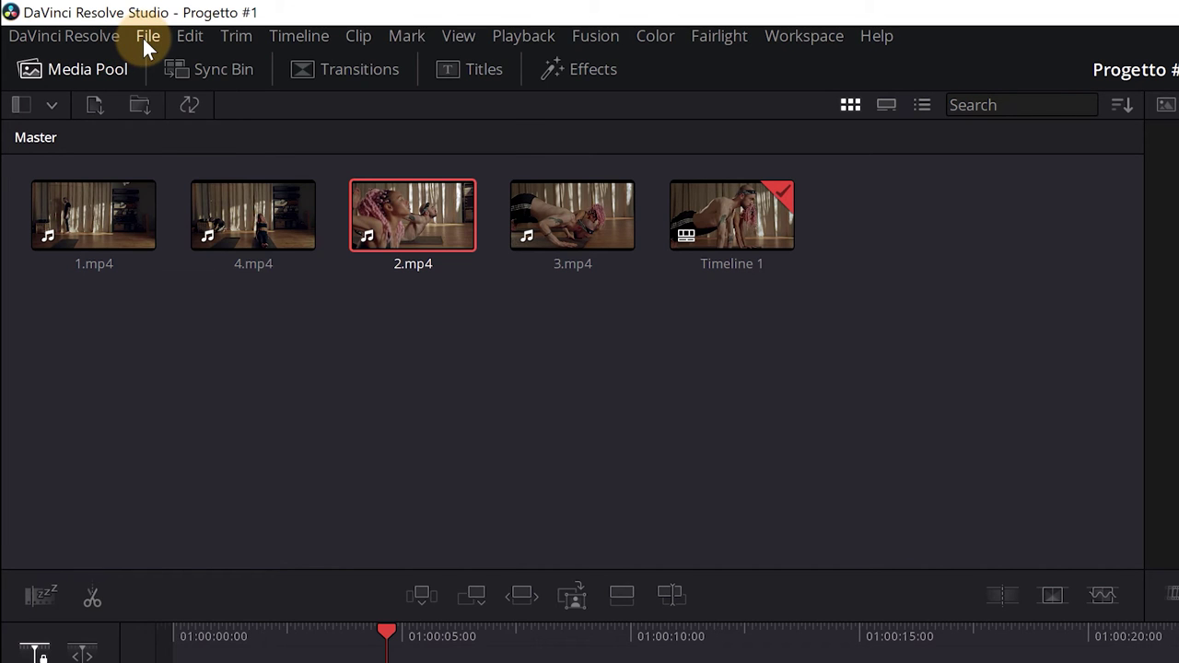
Step: Save the project, then place 4.mp4 and 3.mp4 on a new video track 2
{"action": "left_click", "coordinate": [142, 36]}
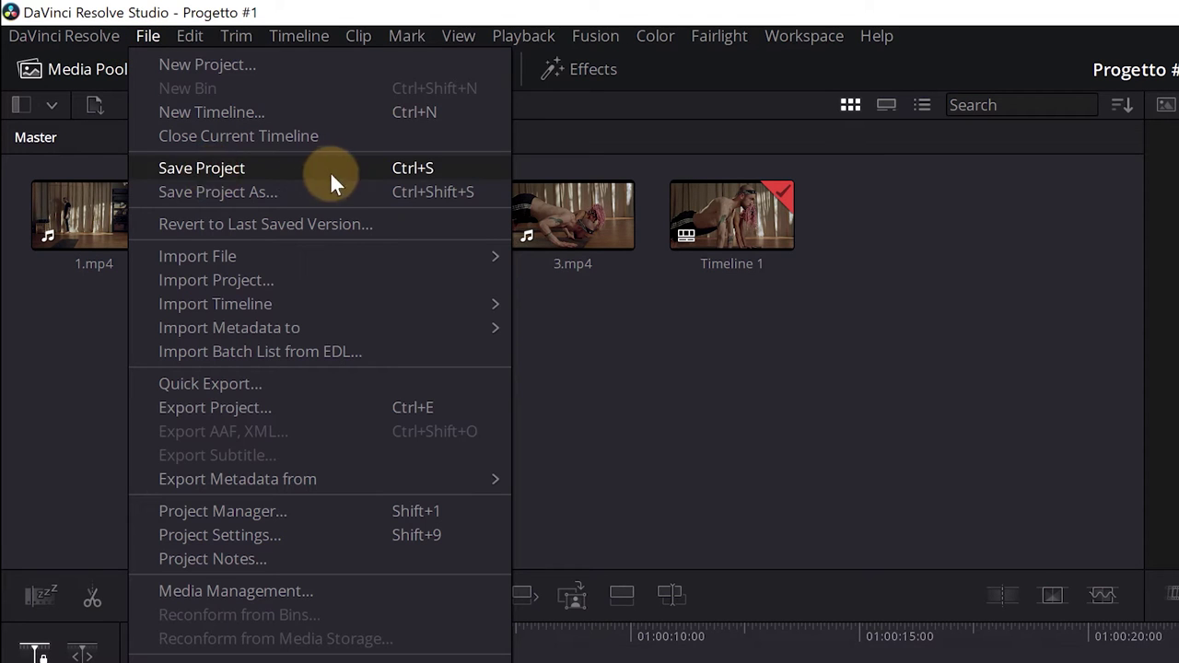
{"action": "left_click", "coordinate": [401, 171]}
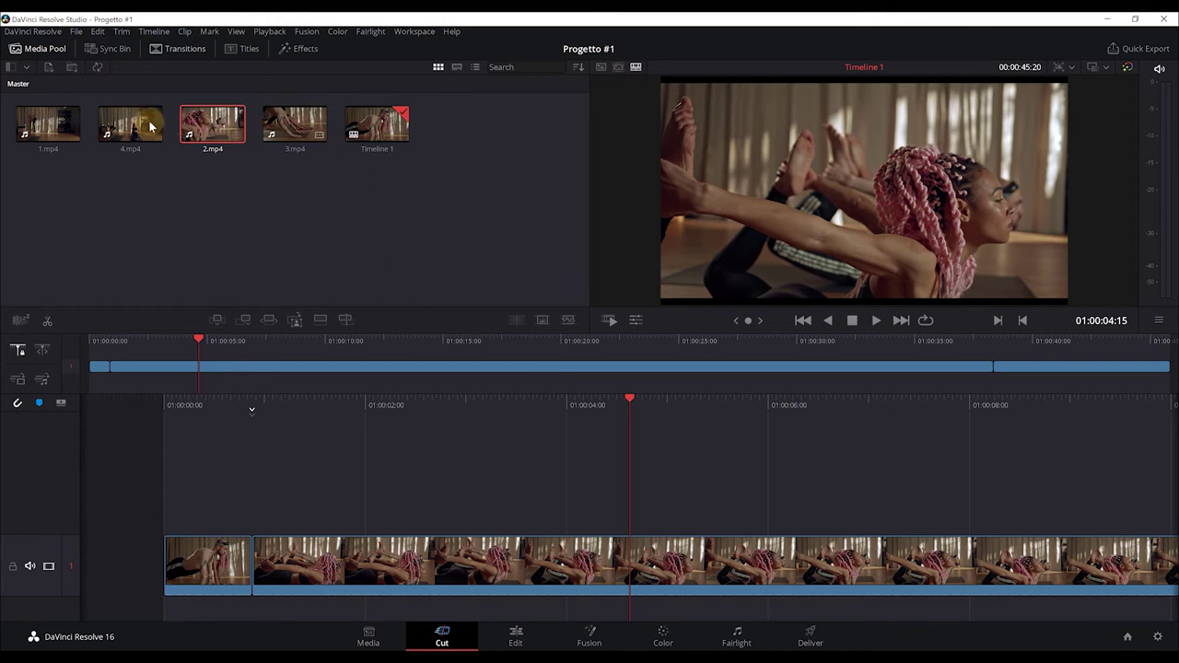
{"action": "left_click_drag", "start_coordinate": [129, 124], "coordinate": [575, 488]}
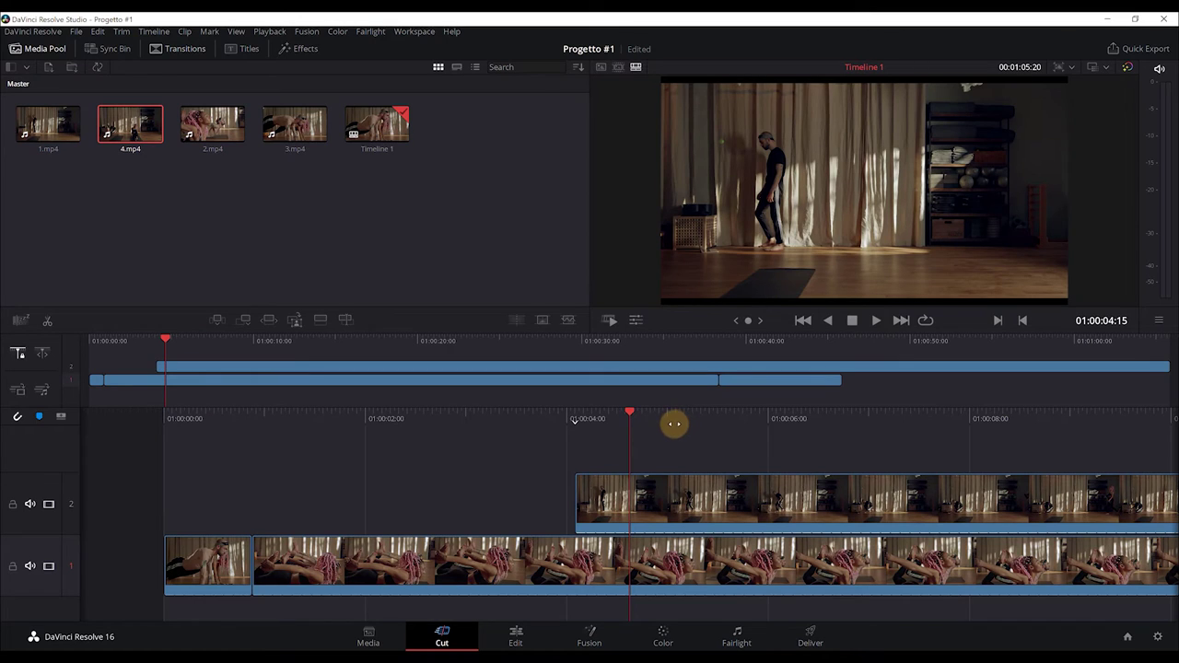
{"action": "left_click", "coordinate": [294, 147]}
{"action": "left_click_drag", "start_coordinate": [294, 152], "coordinate": [724, 497]}
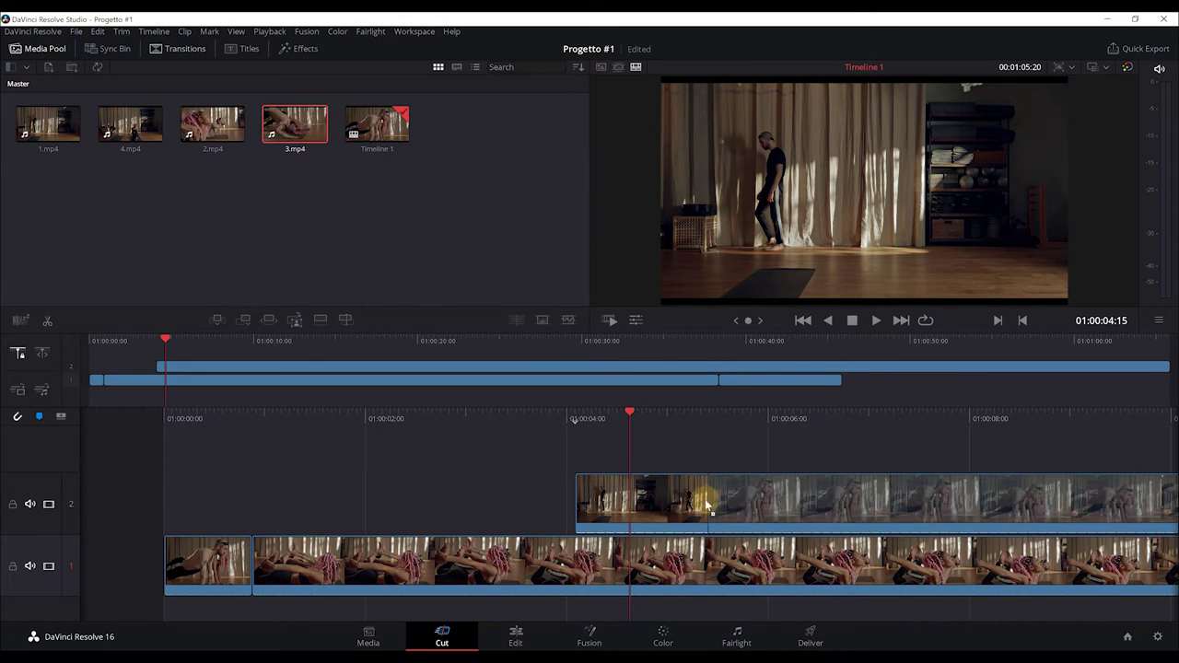
{"action": "left_click_drag", "start_coordinate": [724, 498], "coordinate": [737, 498]}
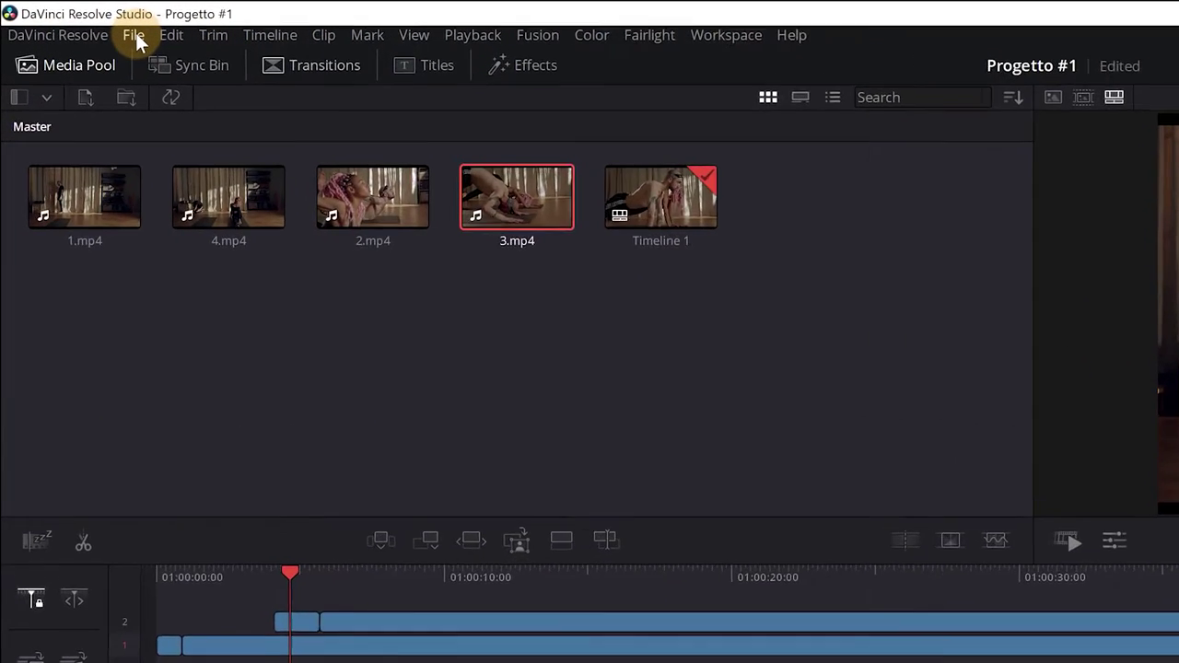
Step: Revert to the last saved version, discarding the track 2 clips
{"action": "left_click", "coordinate": [79, 32]}
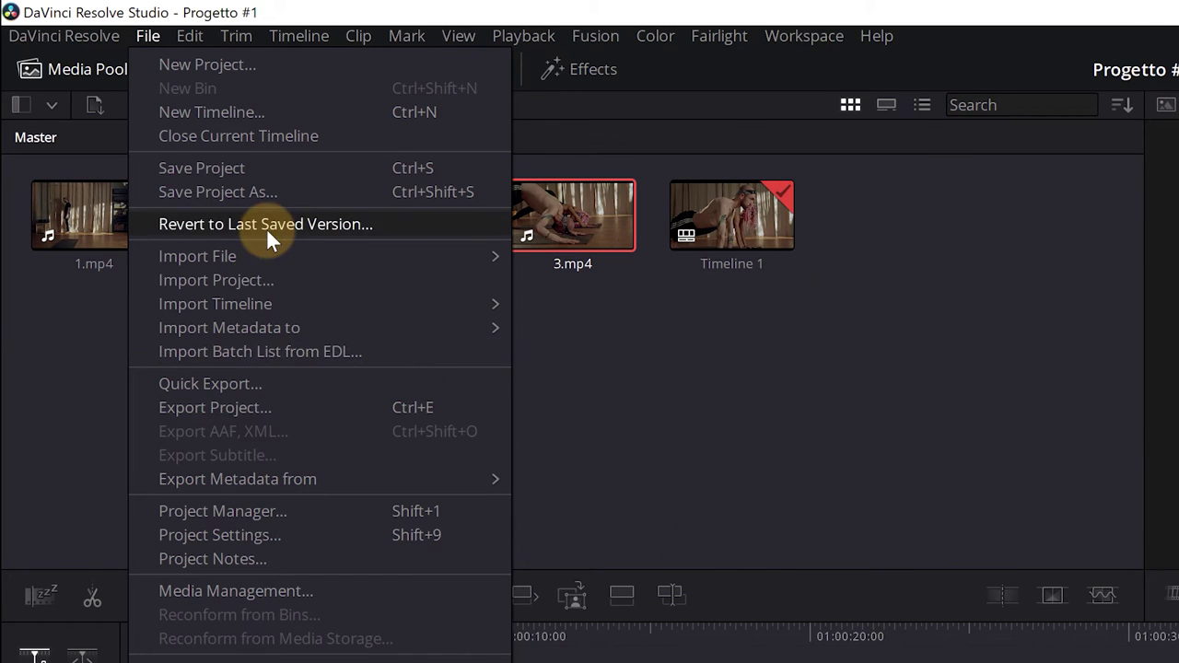
{"action": "left_click", "coordinate": [266, 227]}
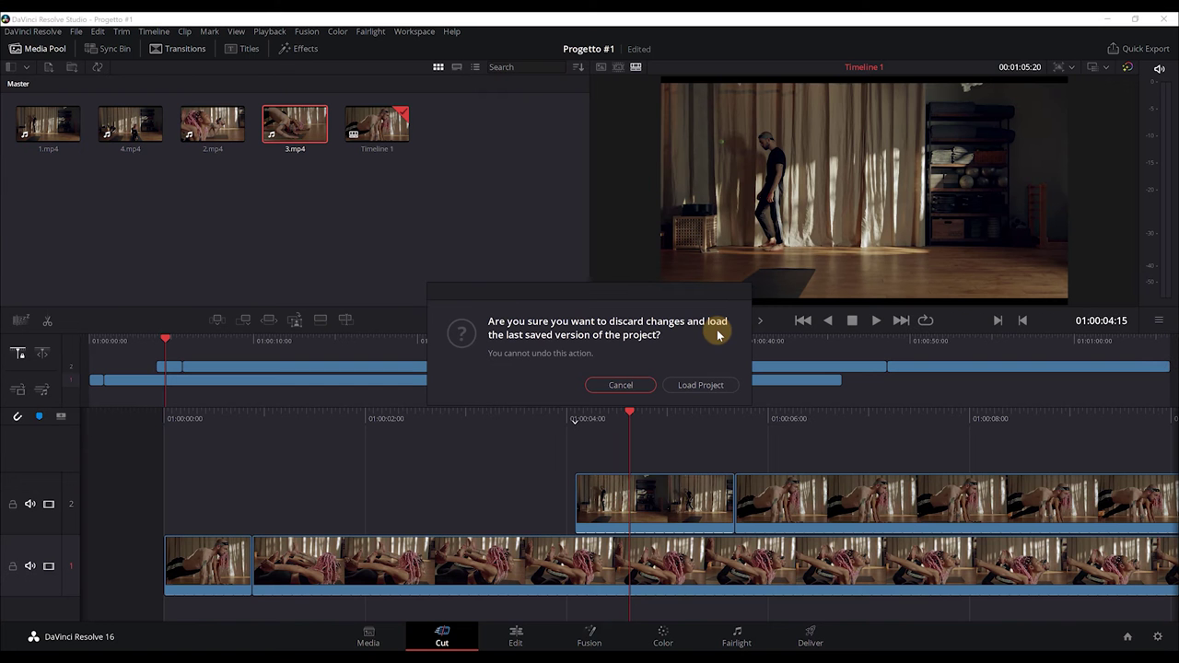
{"action": "left_click", "coordinate": [686, 387]}
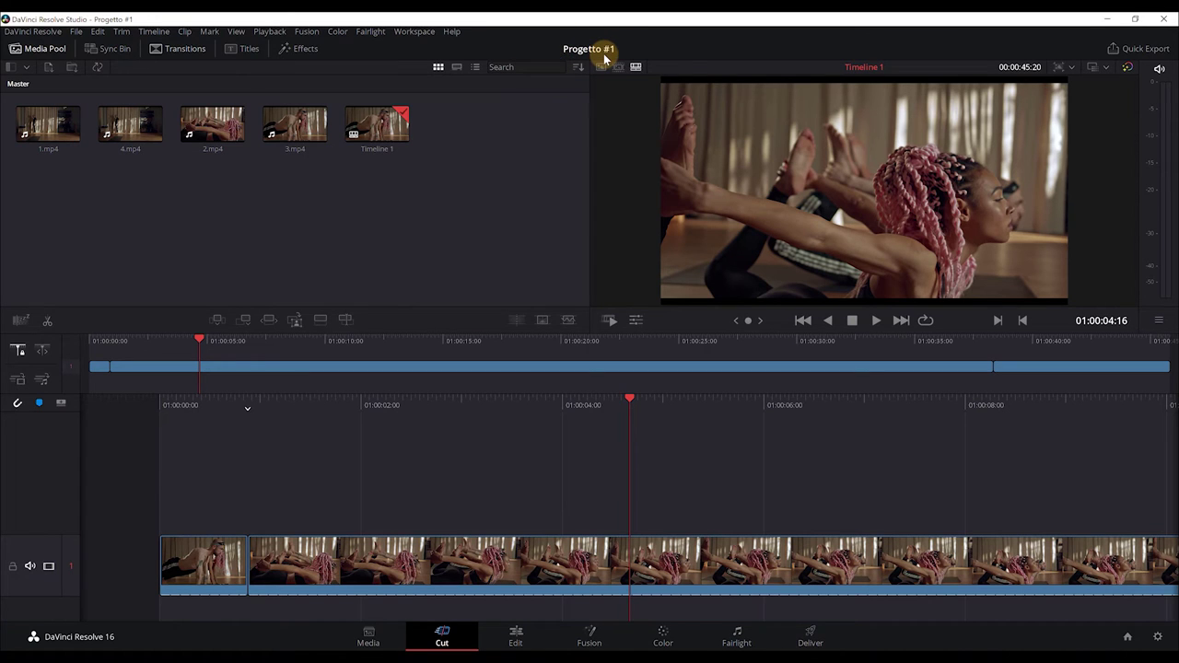
Step: Drop 3.mp4 onto a new video track 2 at 01:00:04:00 and check the Edited status
{"action": "left_click_drag", "start_coordinate": [291, 131], "coordinate": [616, 475]}
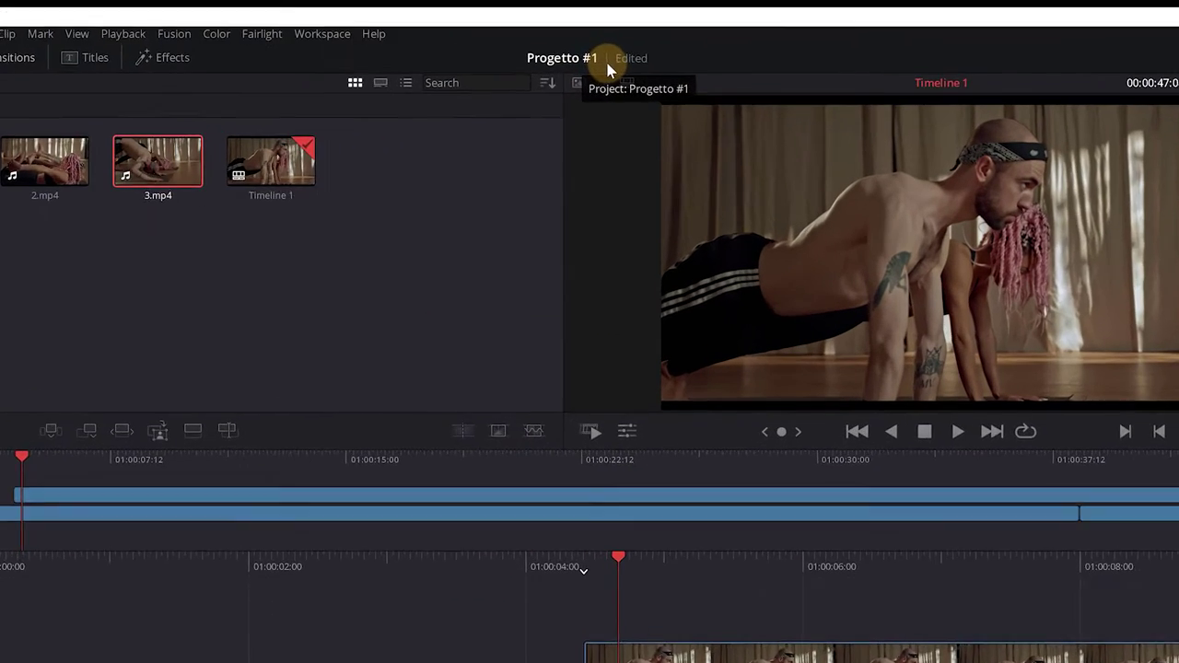
{"action": "mouse_move", "coordinate": [622, 63]}
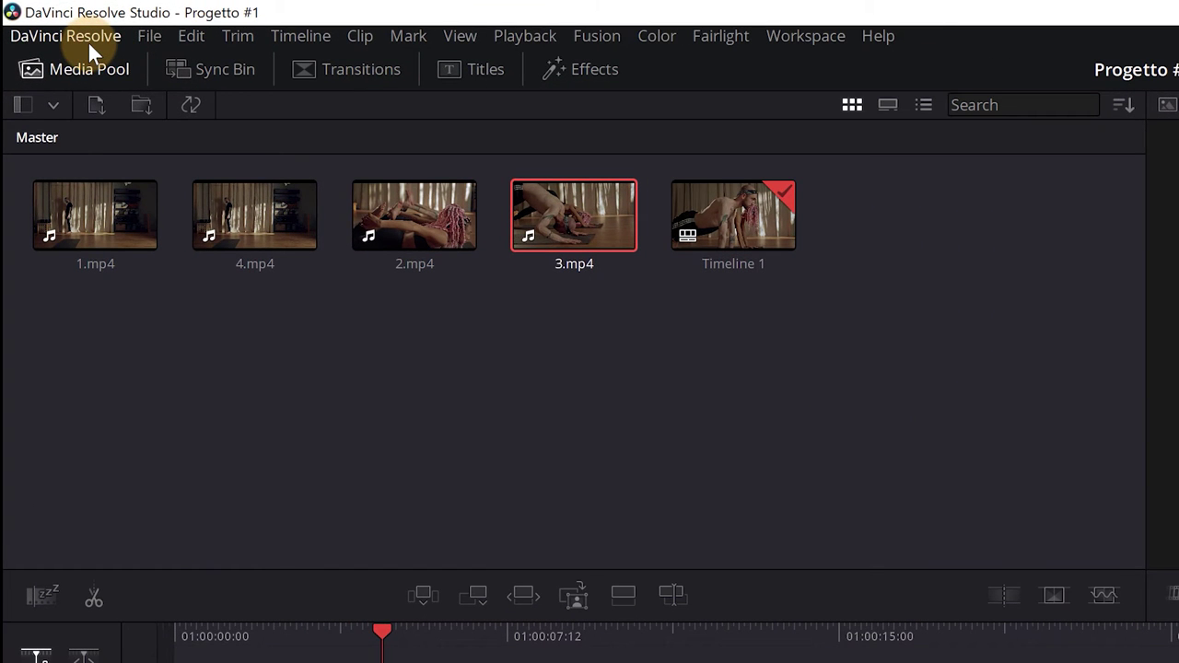
{"action": "left_click", "coordinate": [88, 43]}
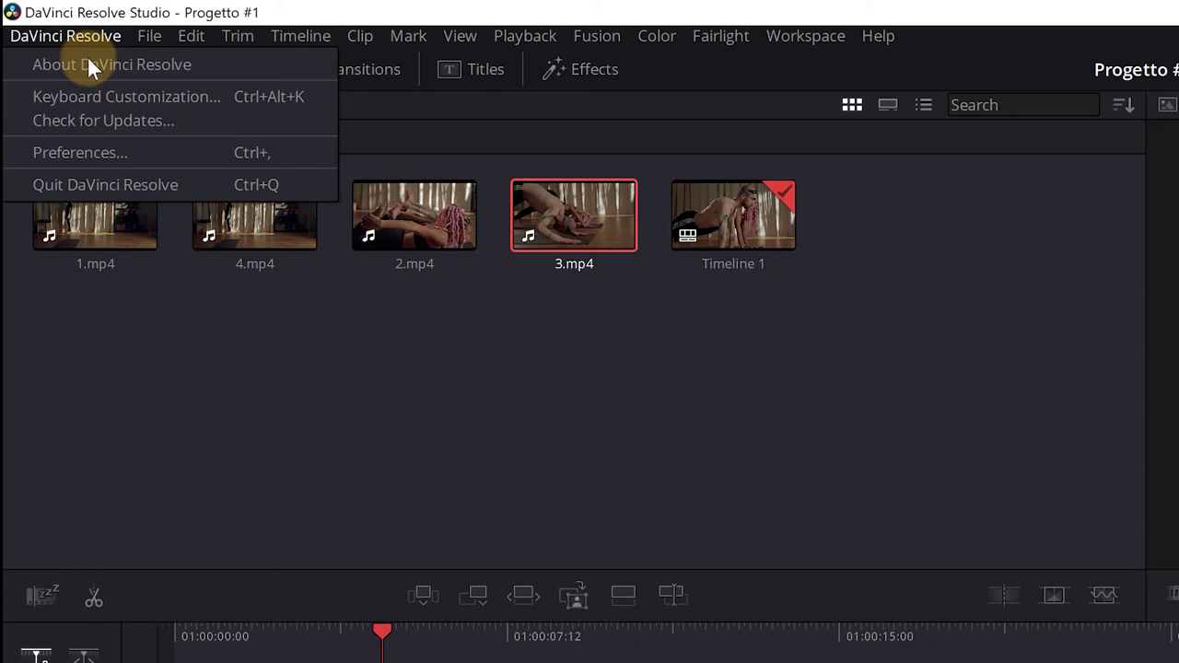
{"action": "left_click", "coordinate": [94, 150]}
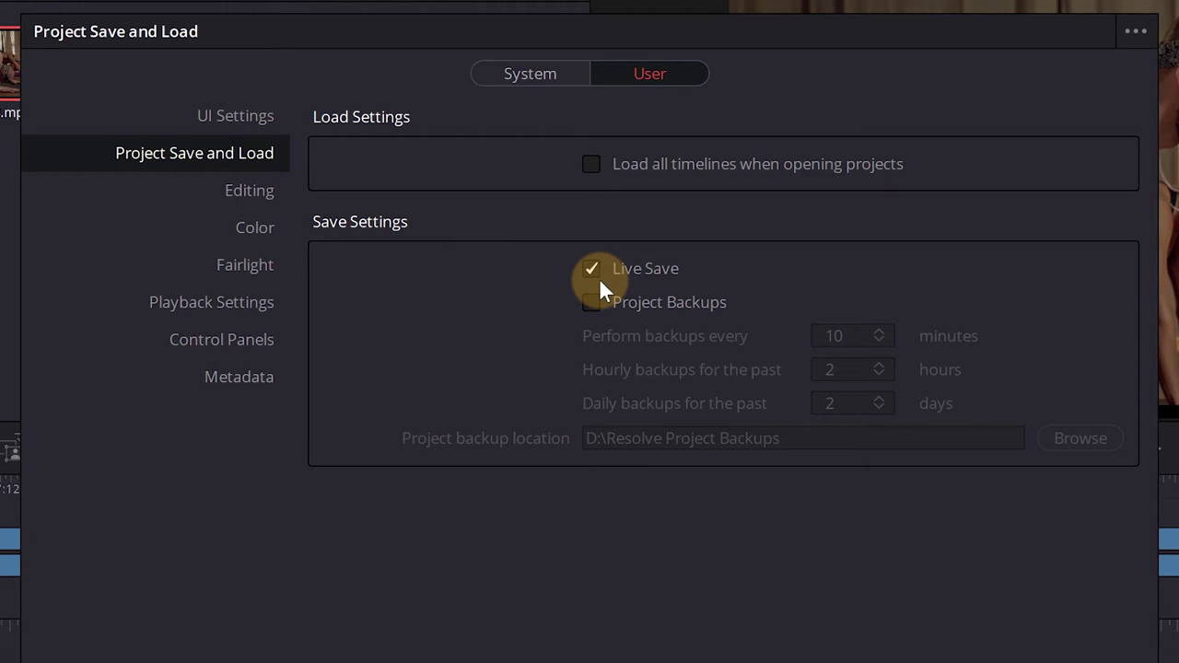
{"action": "left_click", "coordinate": [598, 274]}
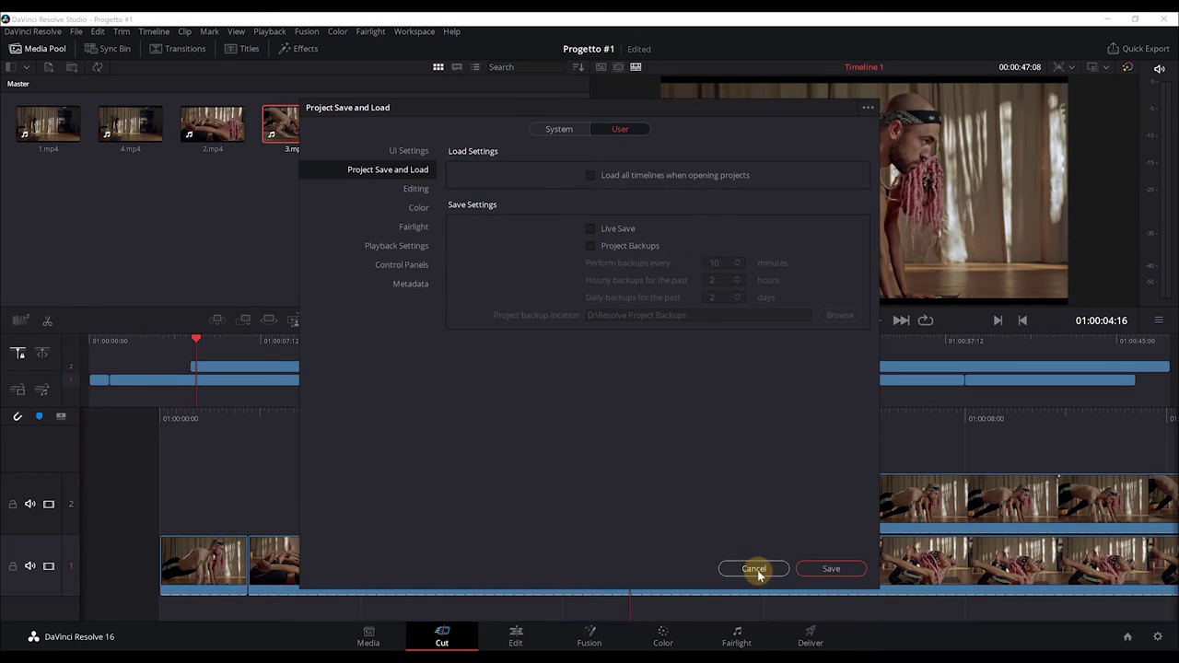
{"action": "left_click", "coordinate": [754, 568]}
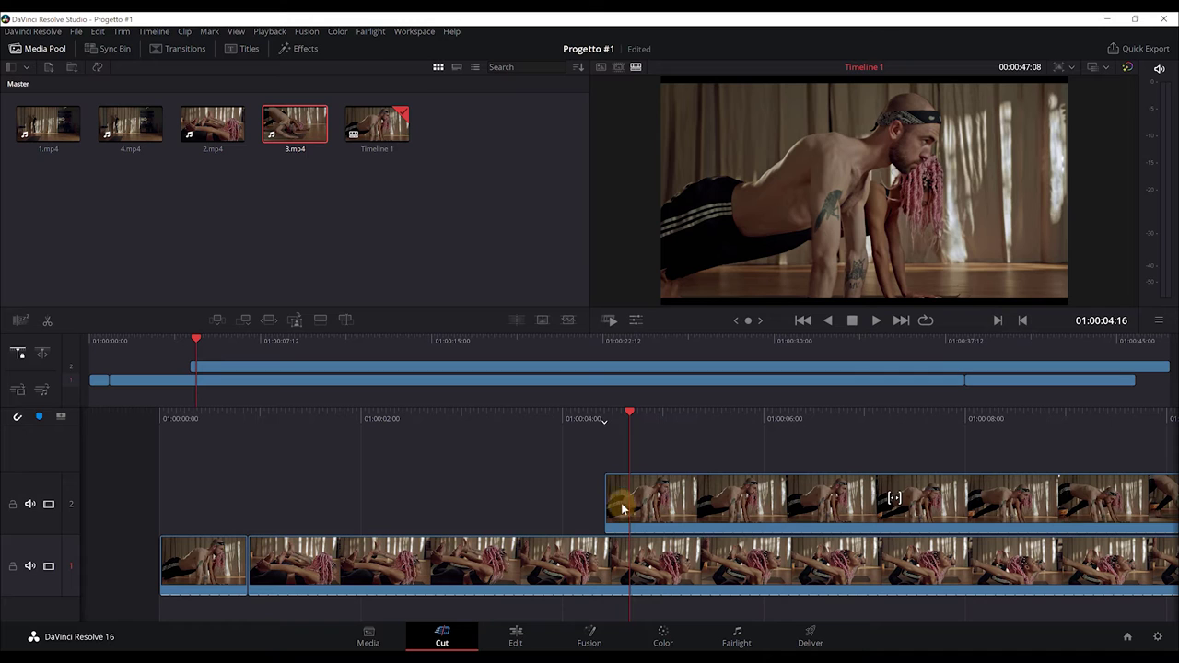
{"action": "mouse_move", "coordinate": [637, 60]}
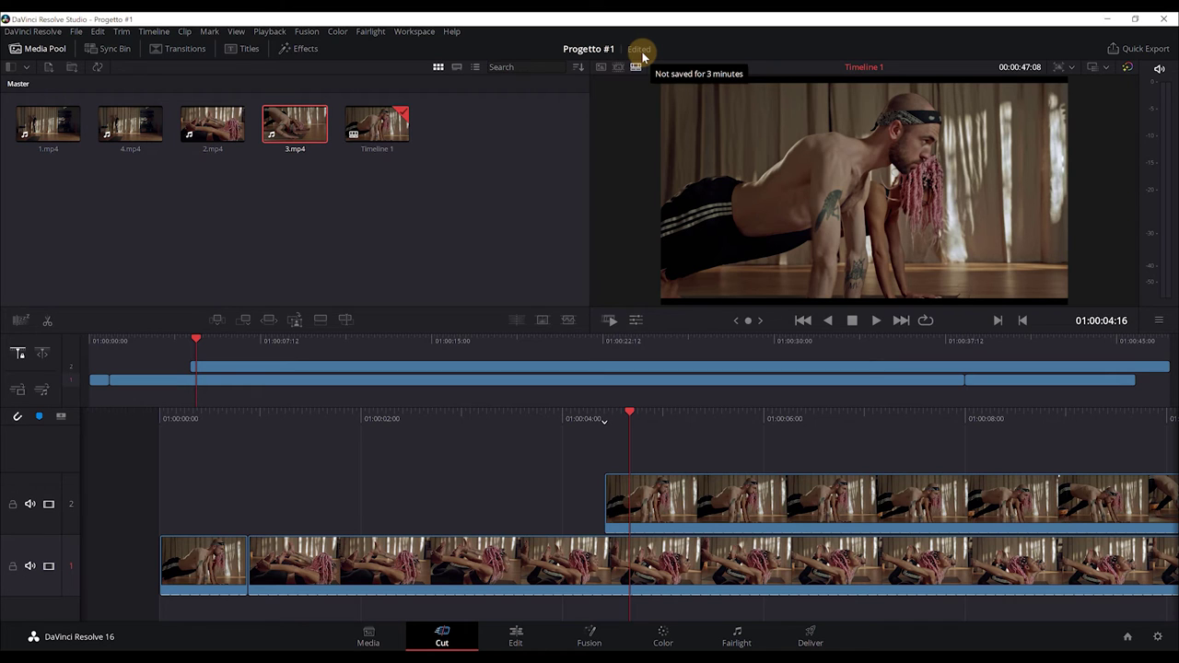
{"action": "left_click", "coordinate": [76, 31]}
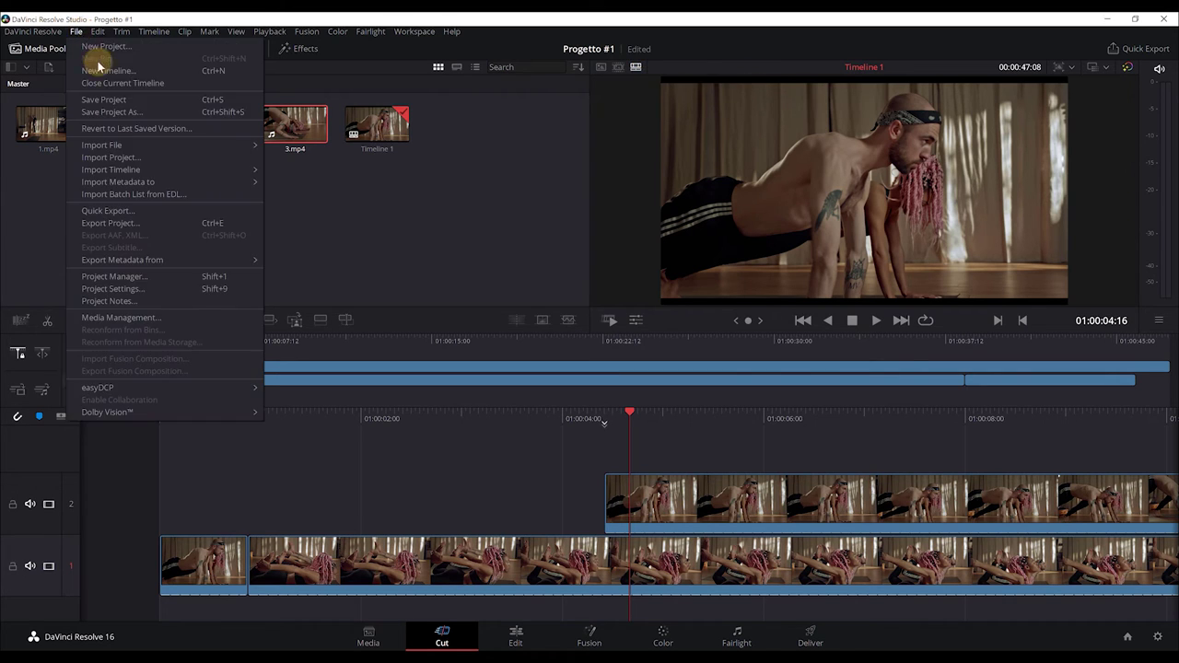
{"action": "left_click", "coordinate": [127, 277]}
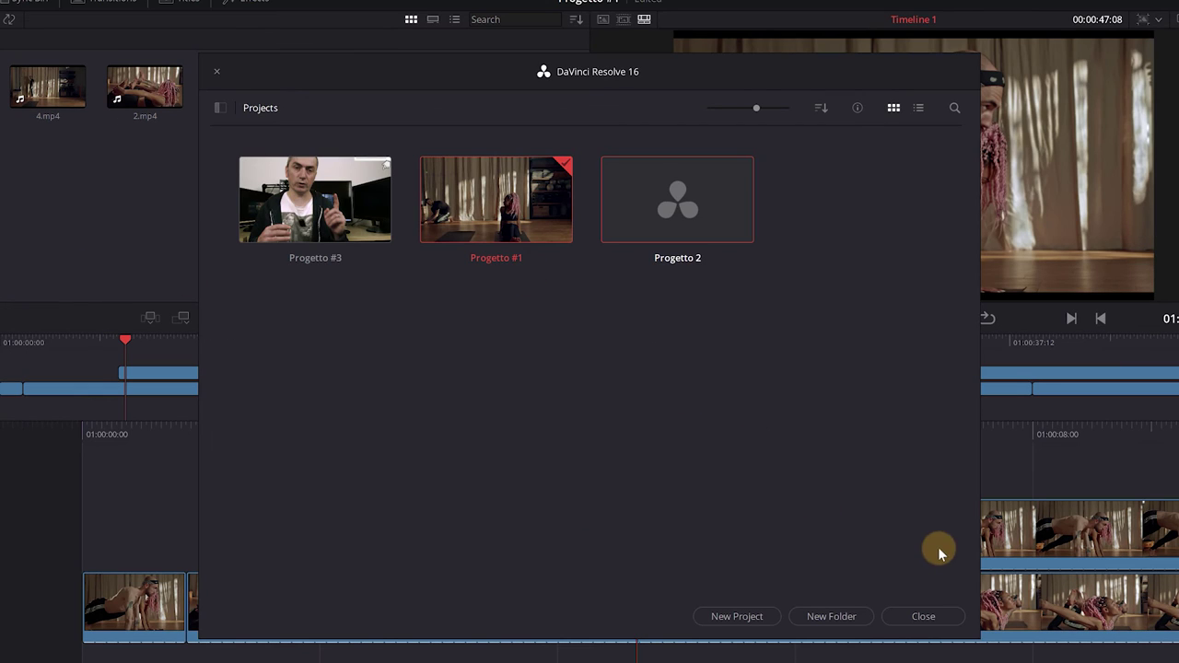
{"action": "left_click", "coordinate": [739, 615]}
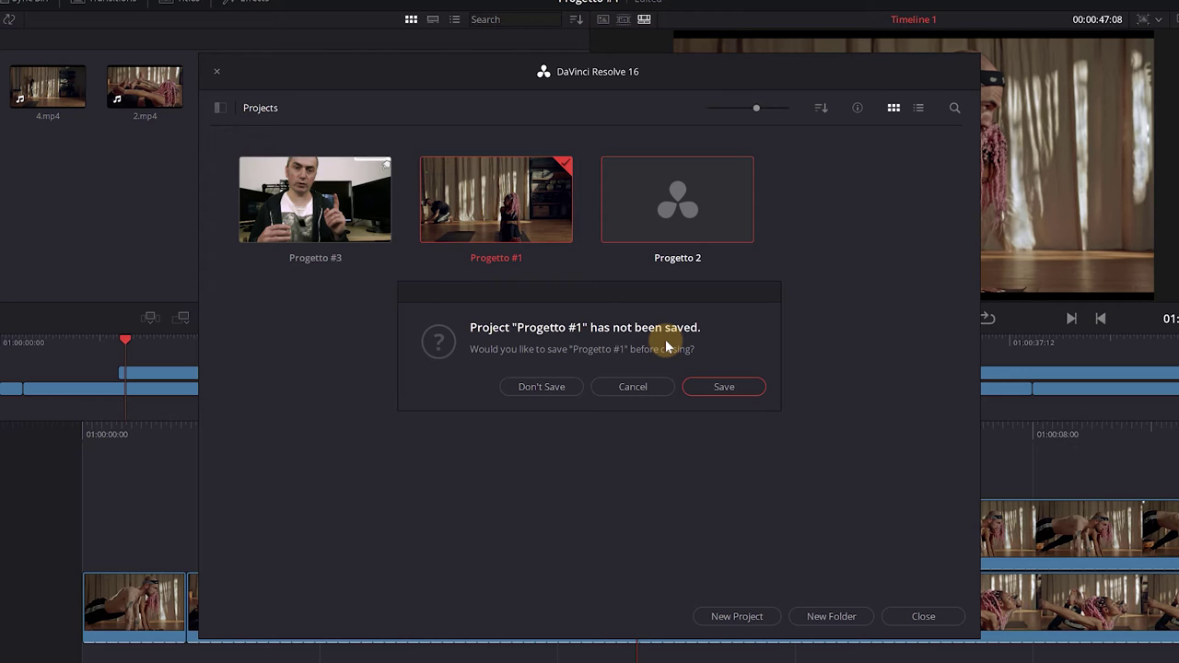
{"action": "left_click", "coordinate": [642, 388]}
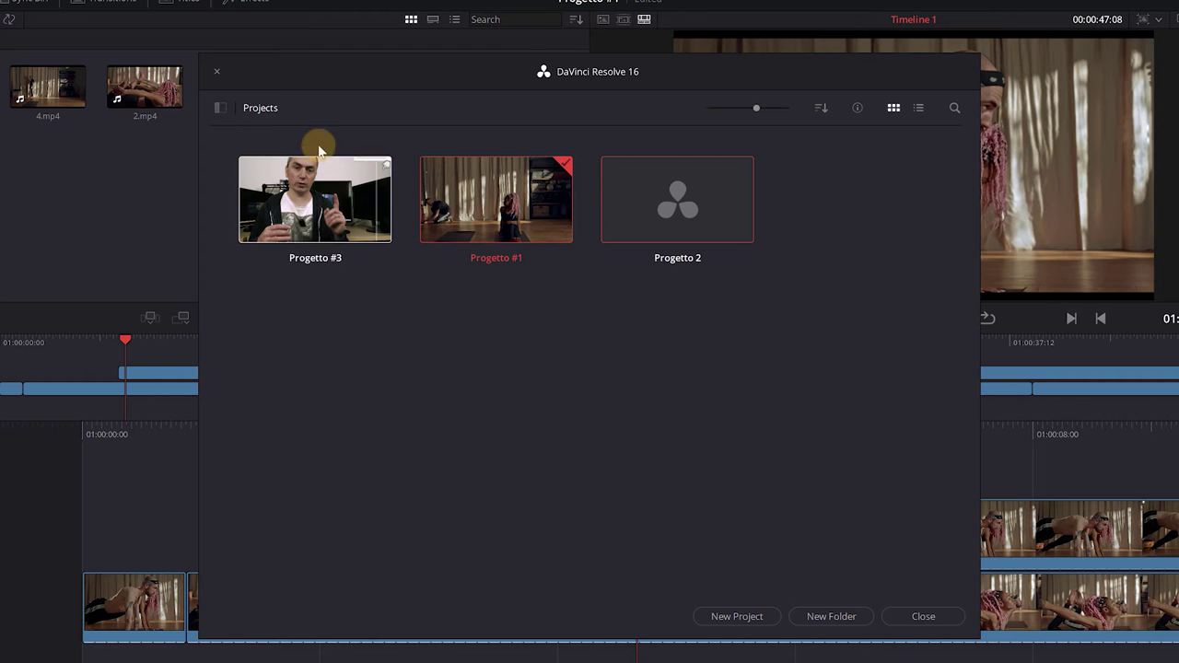
{"action": "left_click", "coordinate": [217, 73]}
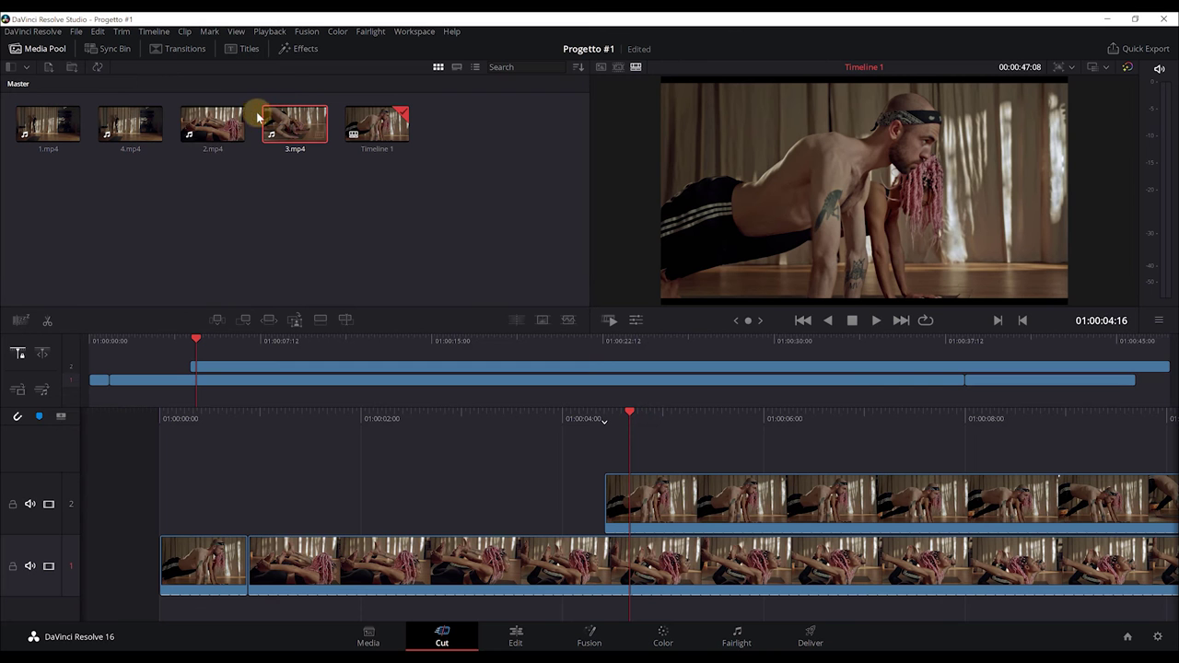
Step: Enable Live Save in User > Project Save and Load preferences and save
{"action": "left_click", "coordinate": [27, 30]}
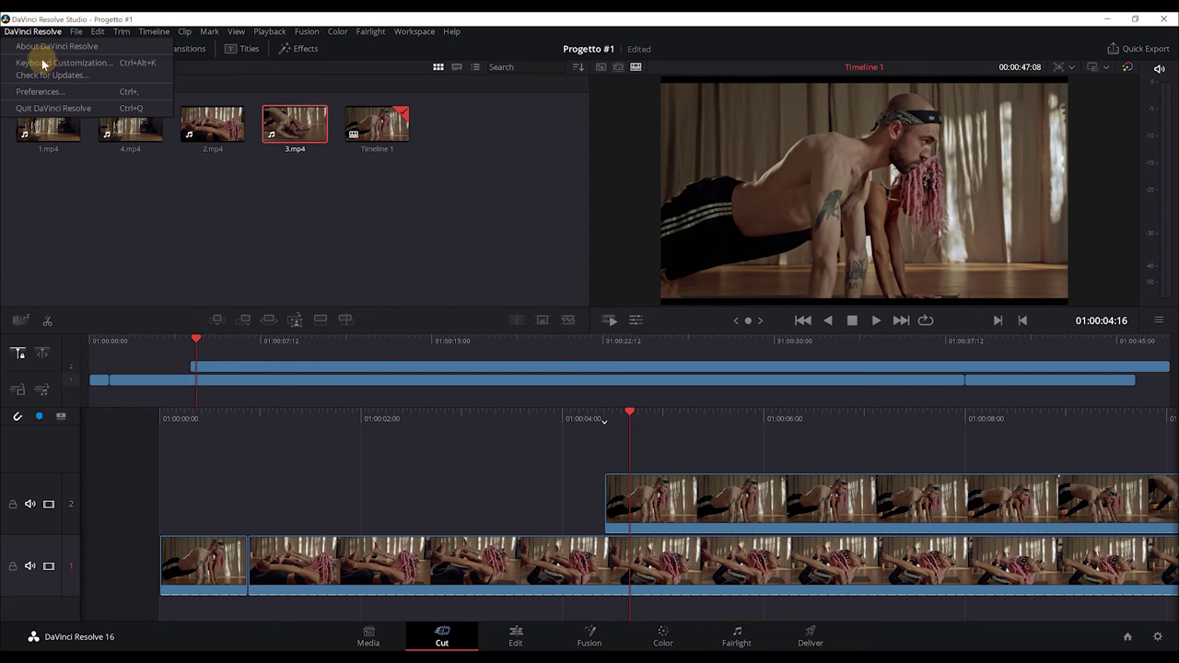
{"action": "left_click", "coordinate": [52, 90]}
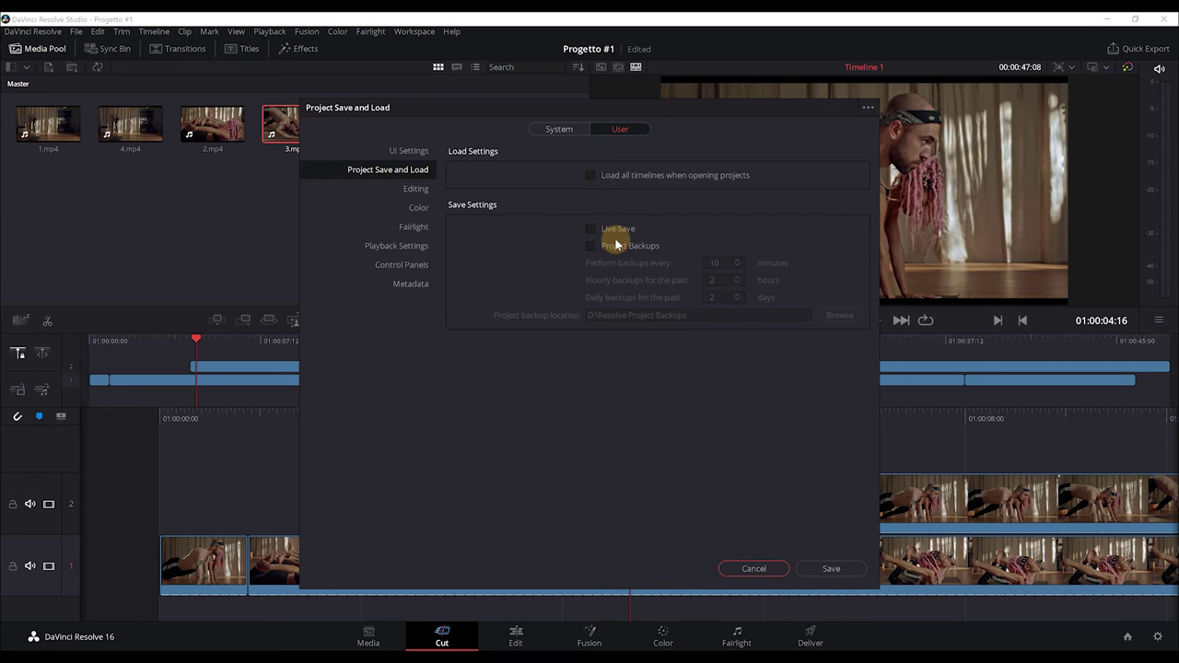
{"action": "left_click", "coordinate": [590, 229]}
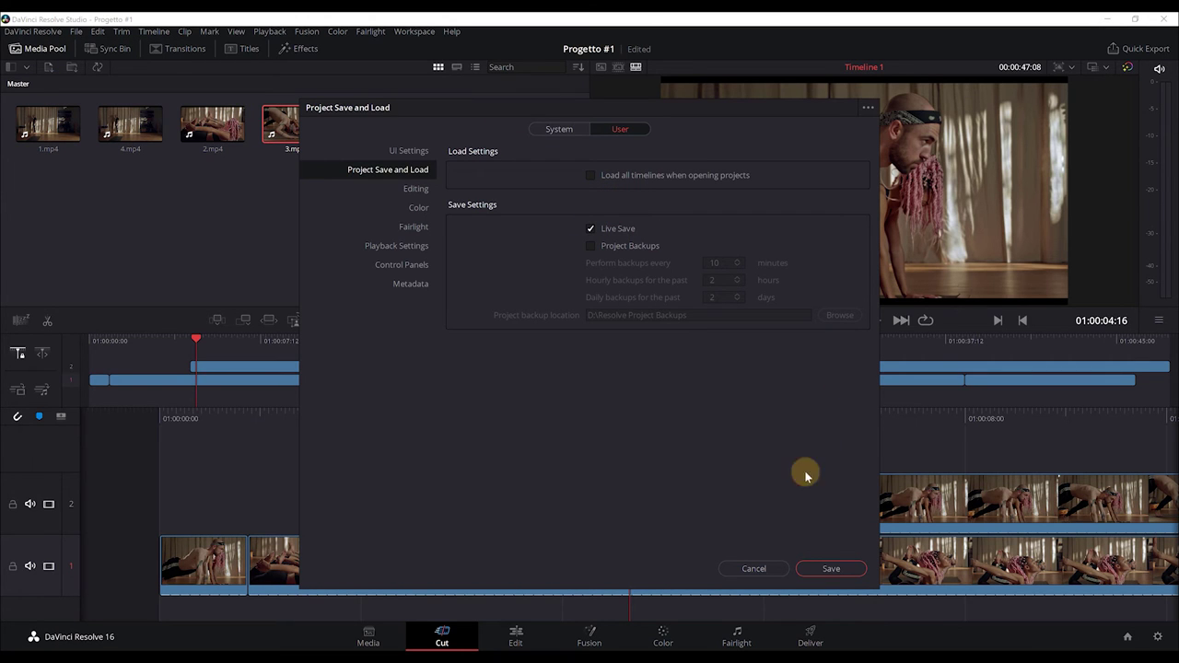
{"action": "left_click", "coordinate": [832, 570]}
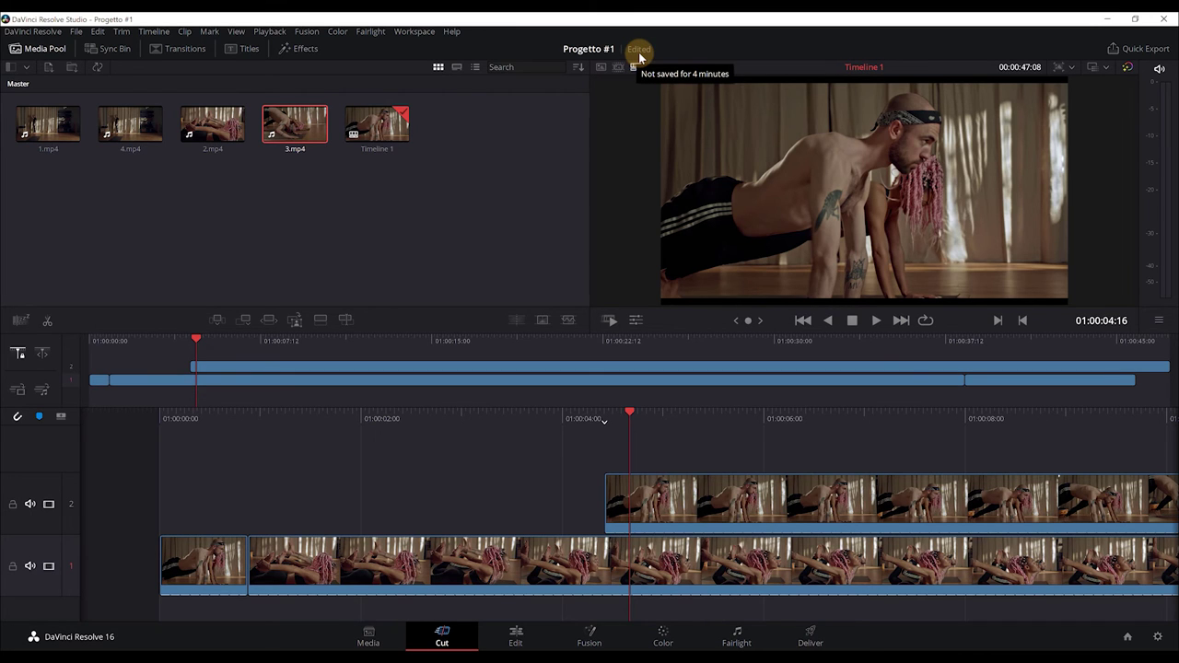
Step: Open the Project Manager from the File menu and look at New Project
{"action": "left_click", "coordinate": [76, 31]}
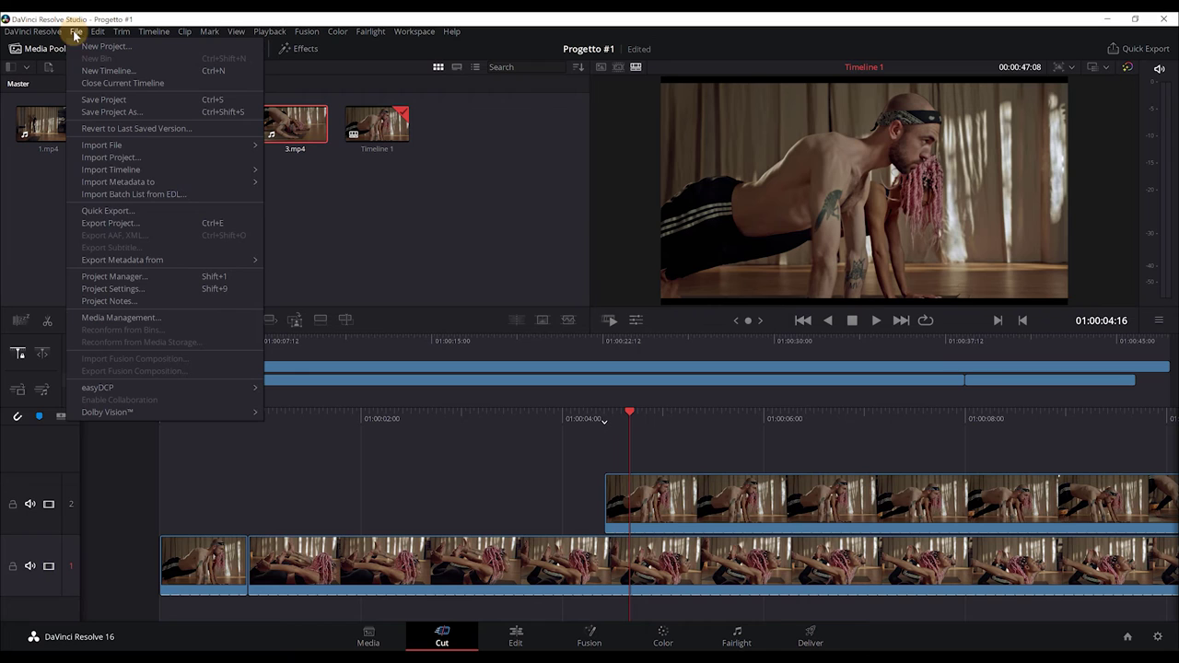
{"action": "left_click", "coordinate": [118, 276]}
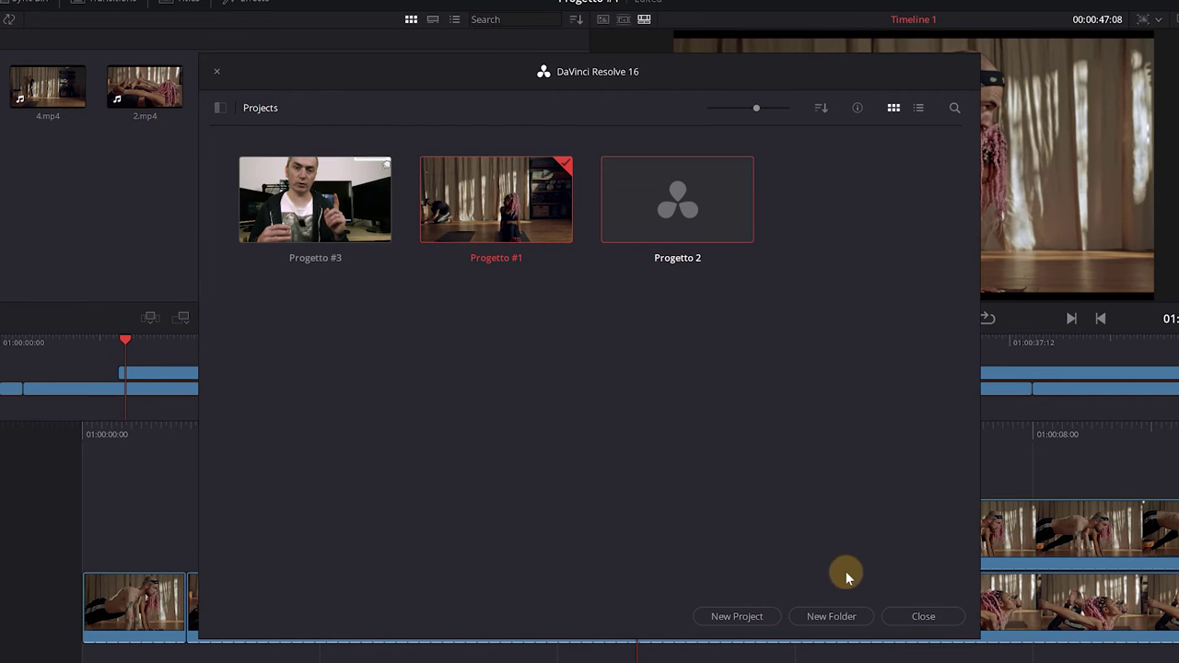
{"action": "left_click", "coordinate": [755, 616]}
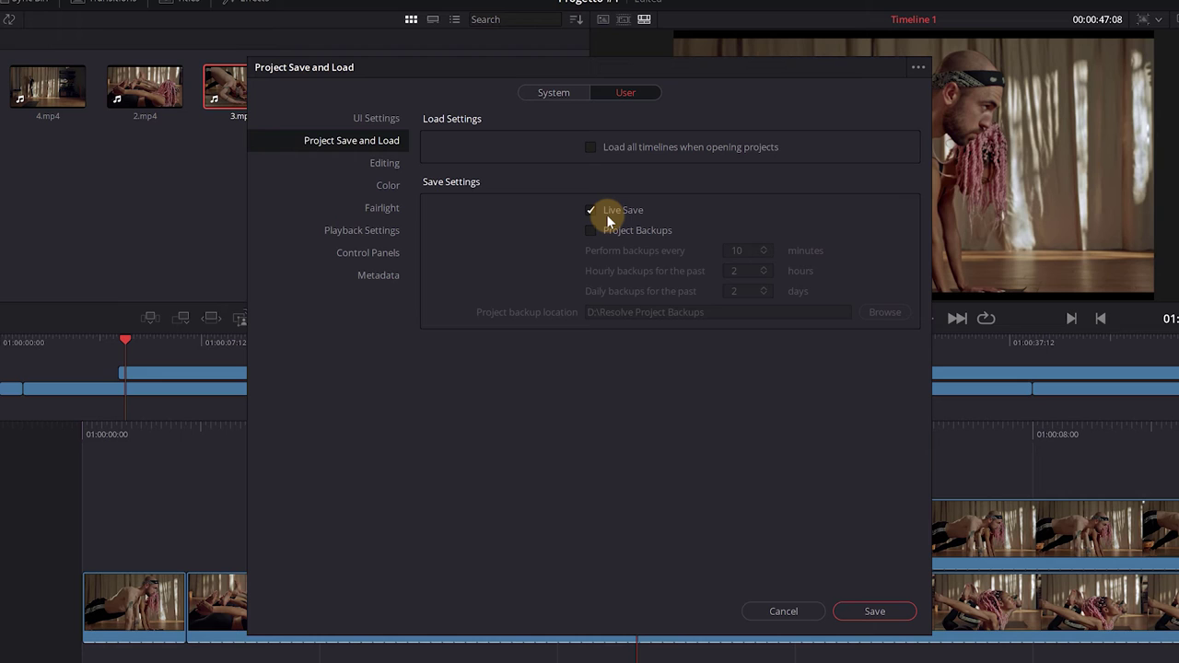
Step: Enable Project Backups every 10 minutes to D:\Resolve Project Backups
{"action": "left_click", "coordinate": [591, 230]}
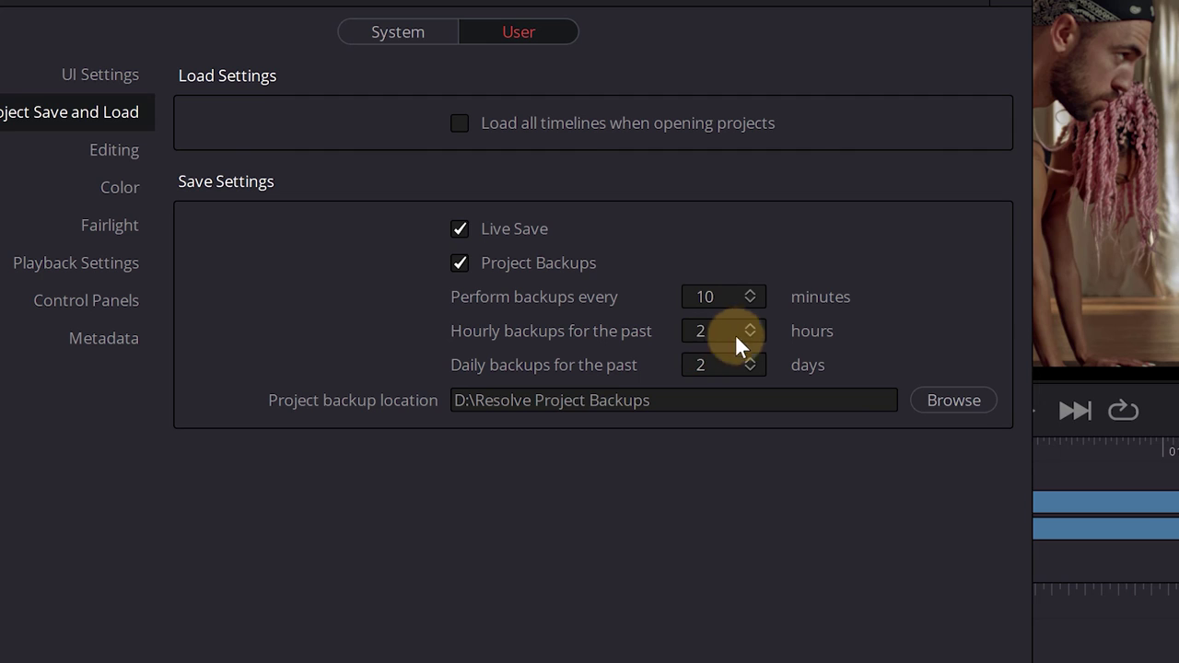
Step: Set backups to keep 8 hours of hourly copies and 5 days of daily copies
{"action": "scroll", "coordinate": [751, 323], "scroll_direction": "up", "scroll_amount": 6}
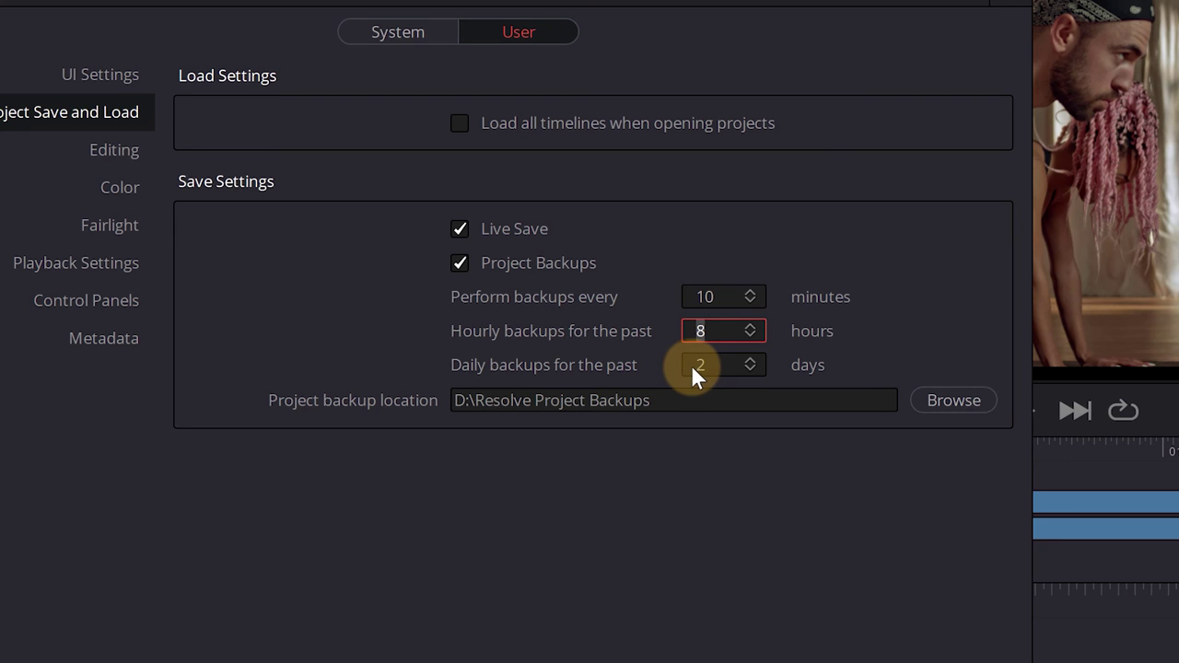
{"action": "left_click", "coordinate": [753, 361]}
{"action": "left_click", "coordinate": [753, 360]}
{"action": "left_click", "coordinate": [753, 358]}
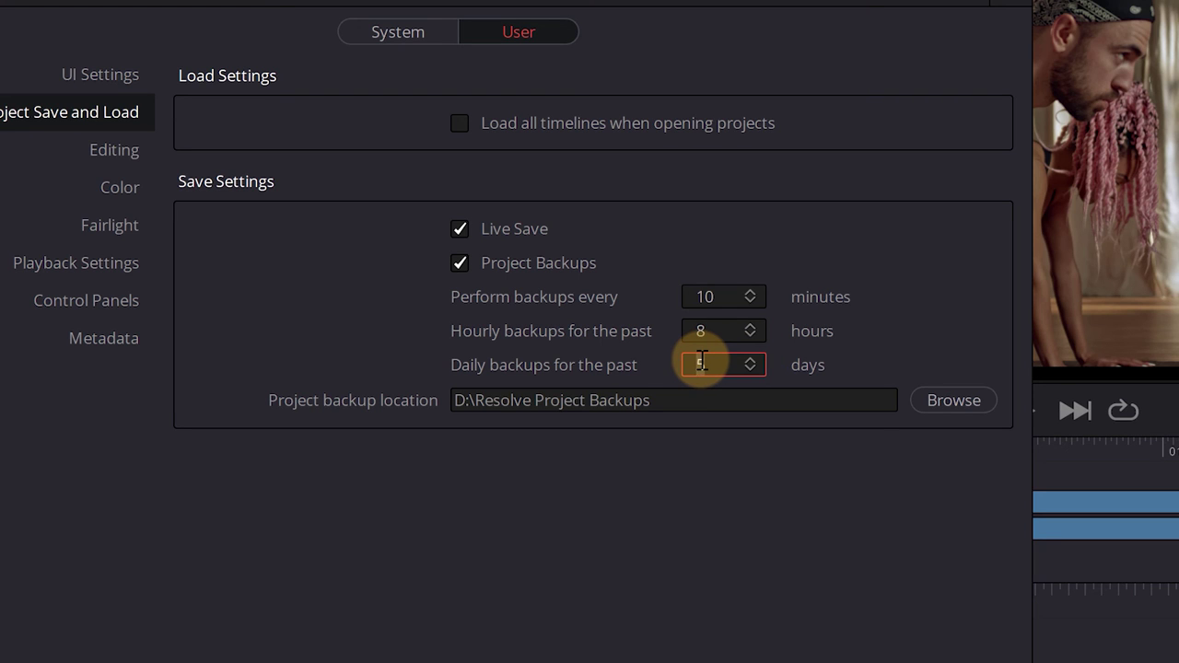
{"action": "left_click", "coordinate": [607, 366]}
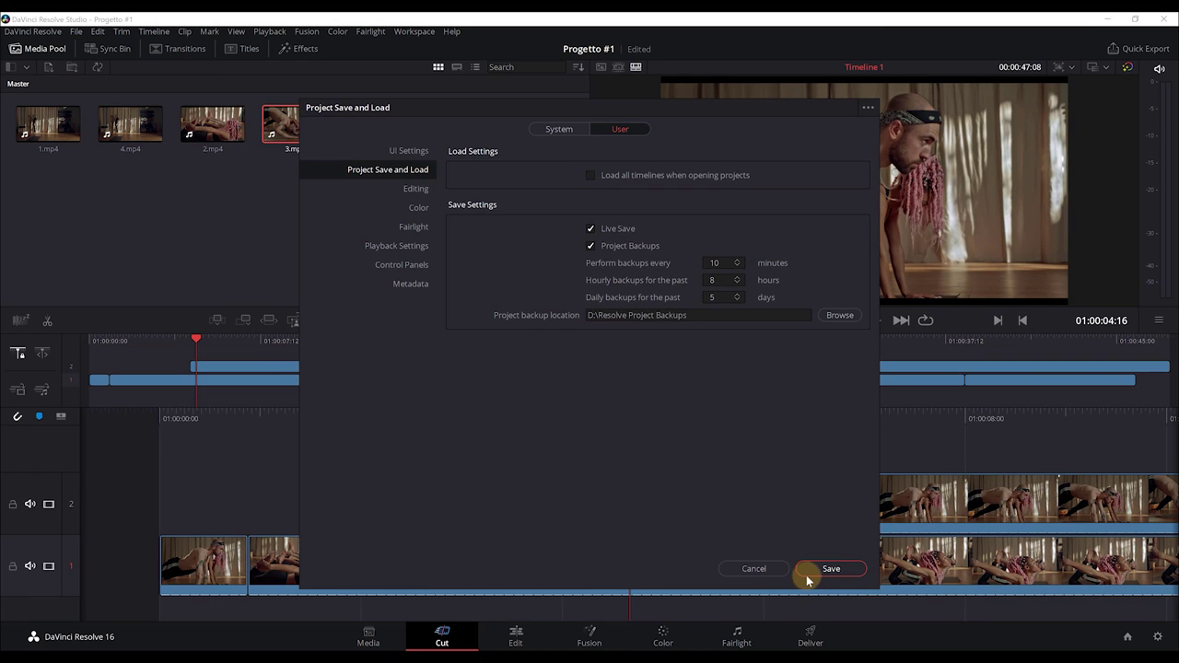
Step: Save the backup preferences and open Progetto #3's backups list from the Project Manager
{"action": "left_click", "coordinate": [814, 564]}
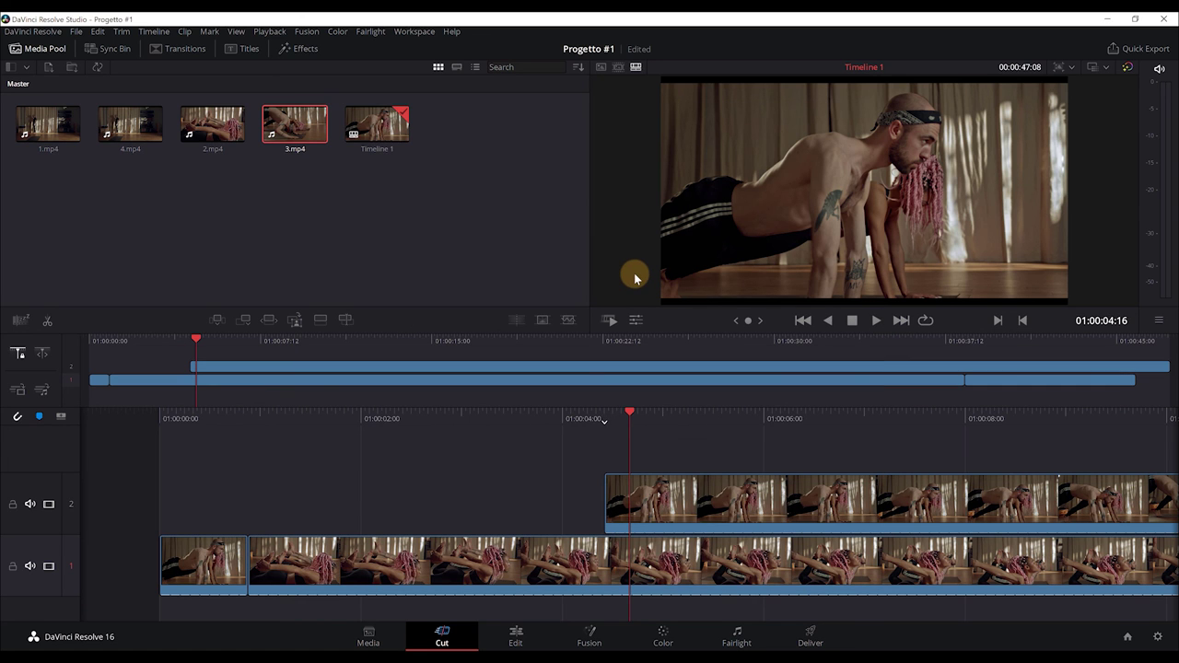
{"action": "left_click", "coordinate": [77, 33]}
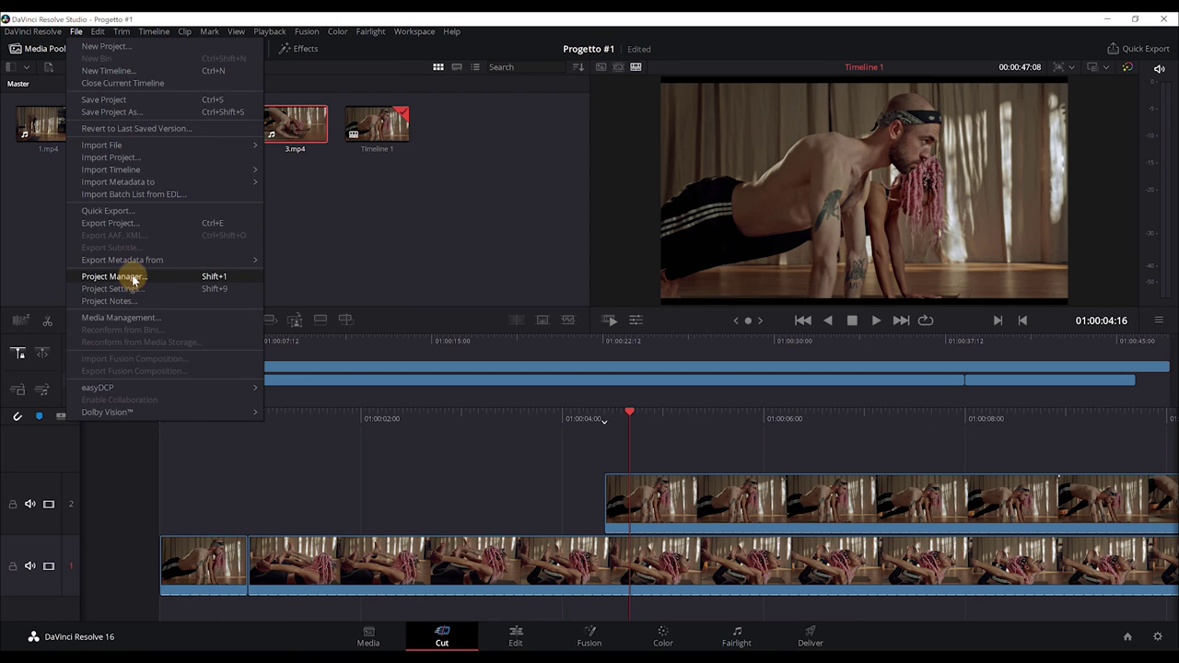
{"action": "left_click", "coordinate": [118, 276]}
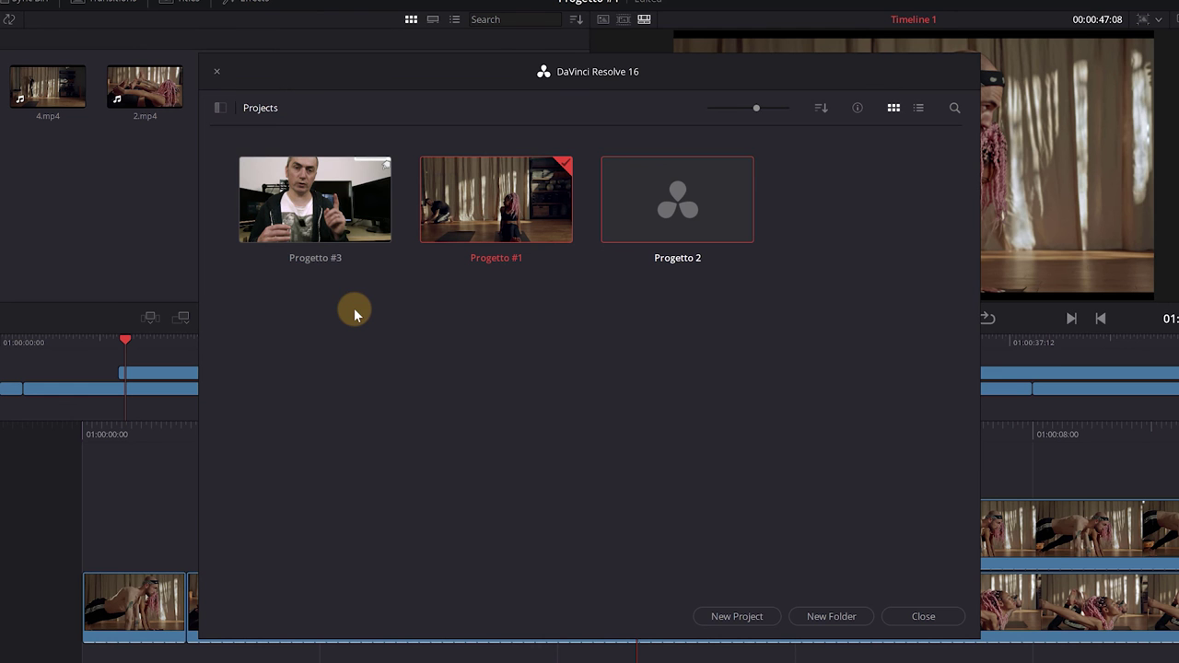
{"action": "right_click", "coordinate": [327, 191]}
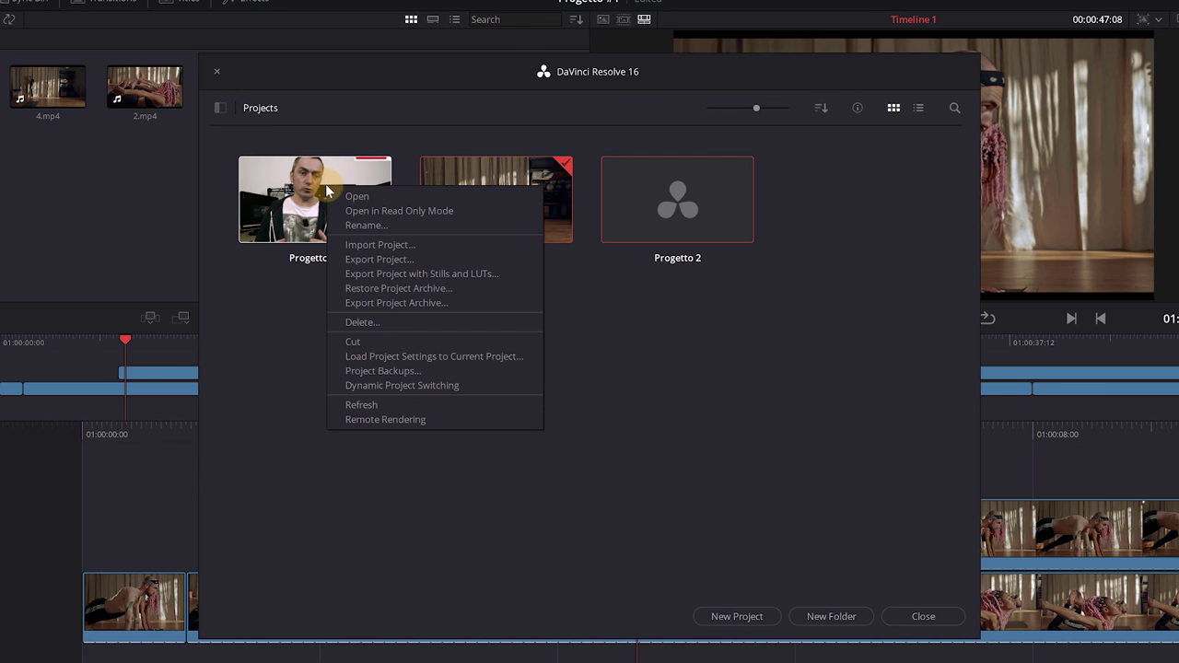
{"action": "left_click", "coordinate": [380, 372]}
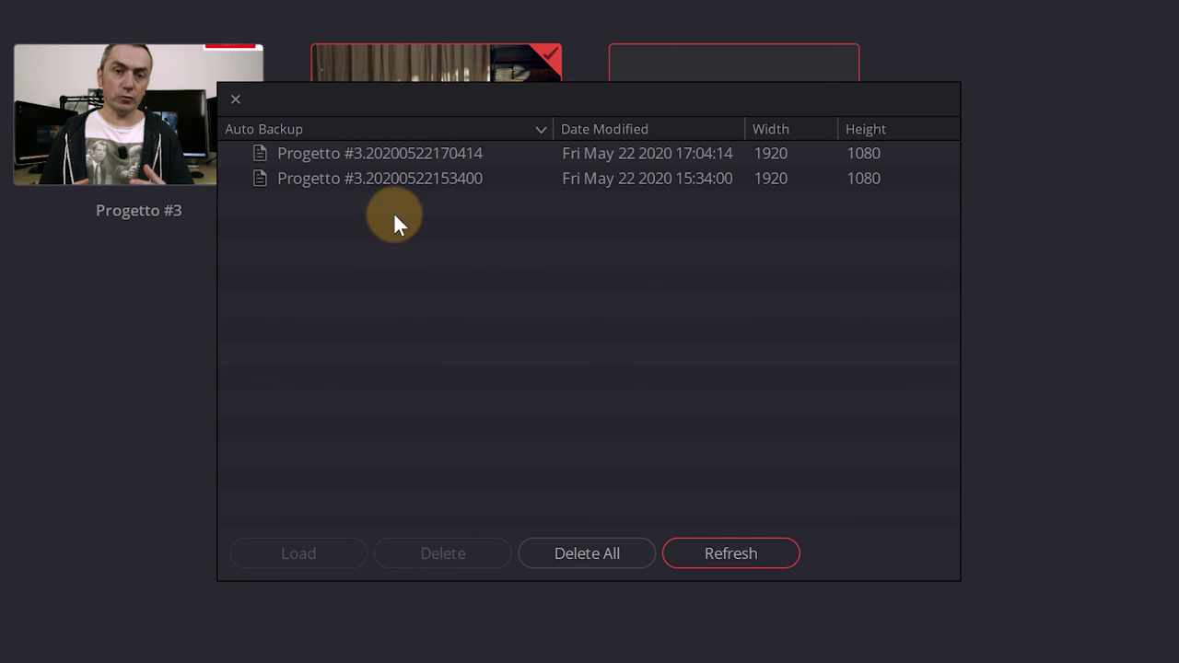
Step: Load the 17:04:14 backup of Progetto #3 as a new project named 'Progetto #5'
{"action": "left_click", "coordinate": [394, 179]}
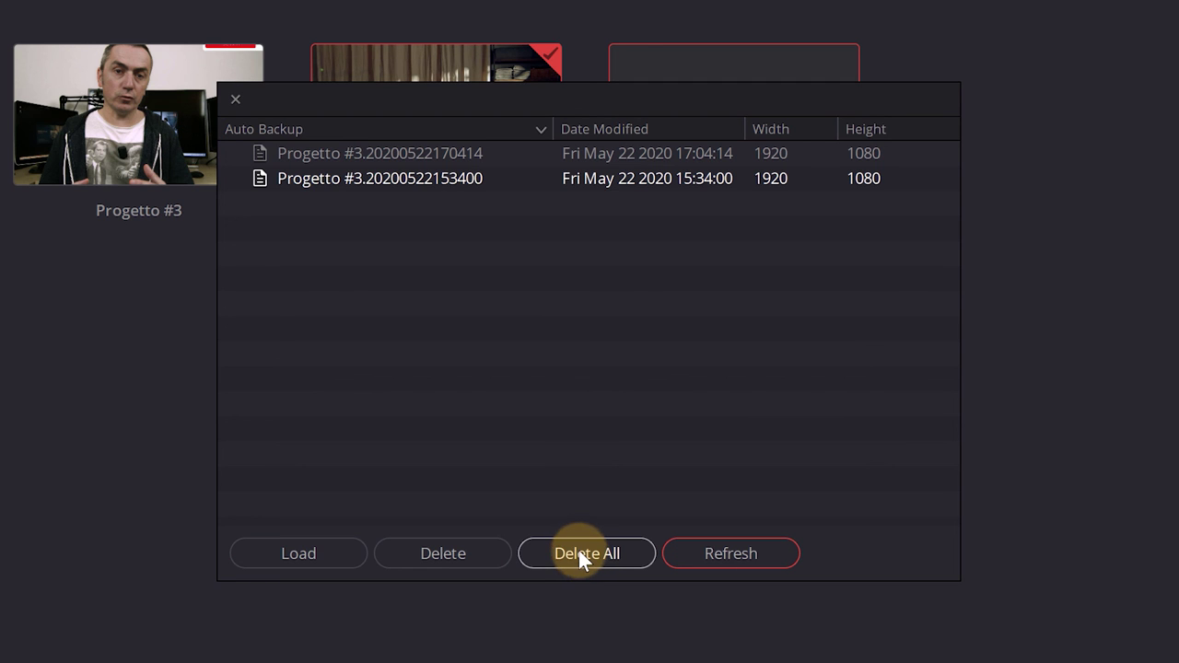
{"action": "left_click", "coordinate": [395, 154]}
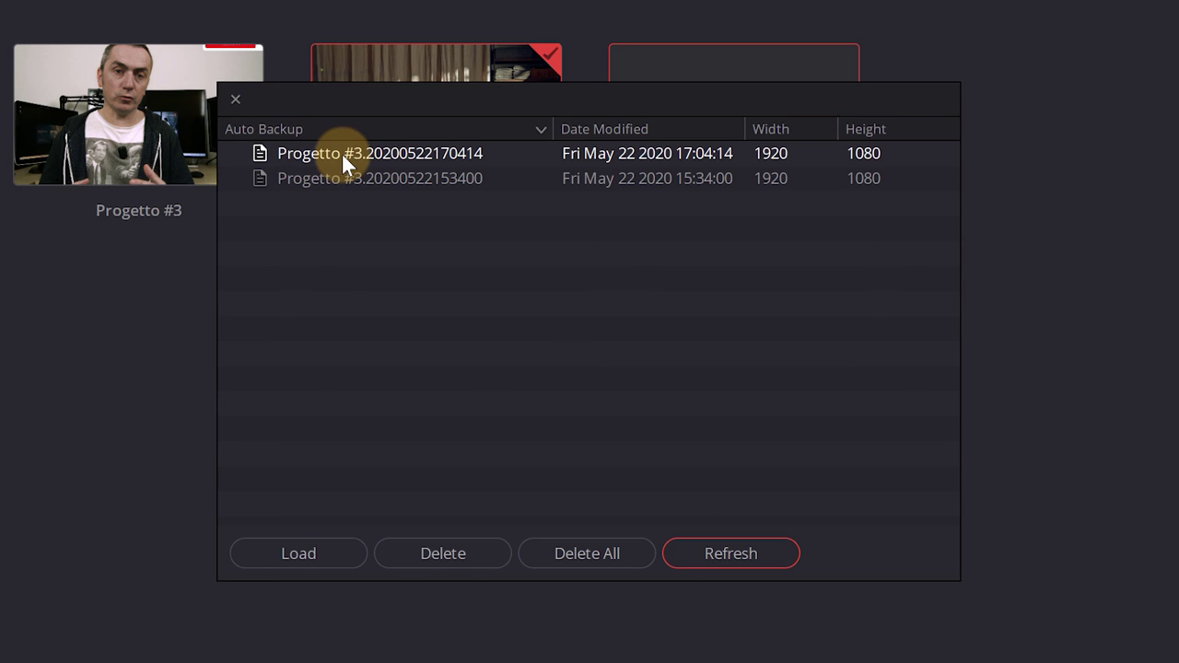
{"action": "left_click", "coordinate": [302, 553]}
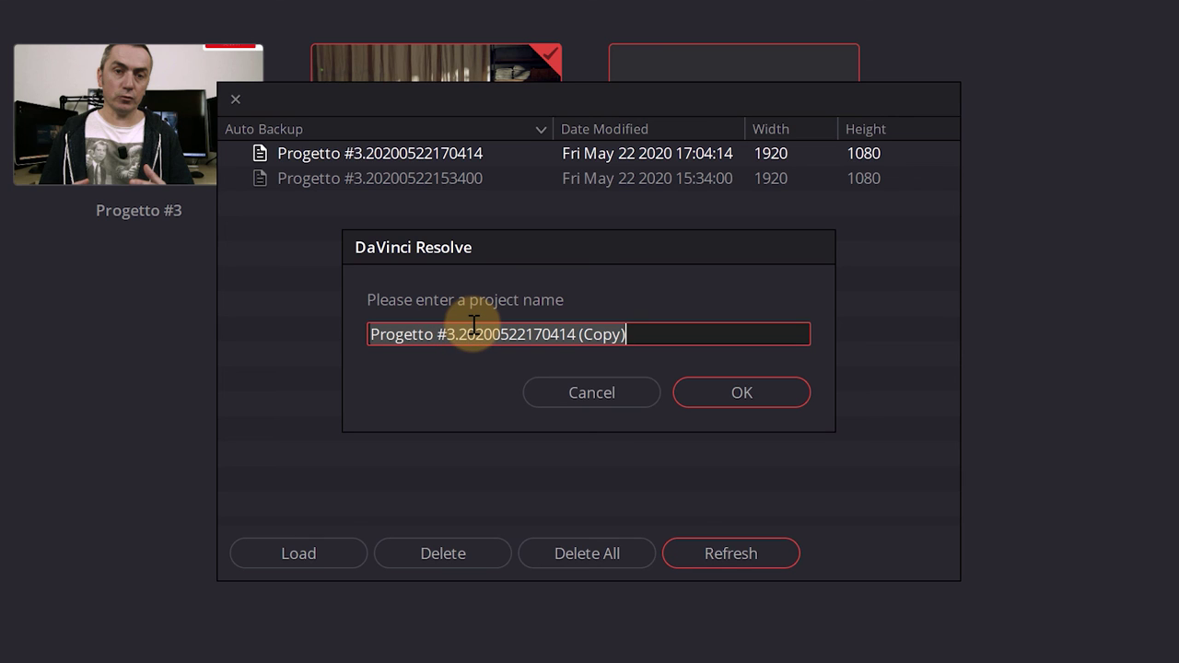
{"action": "type", "text": "Progetto #5"}
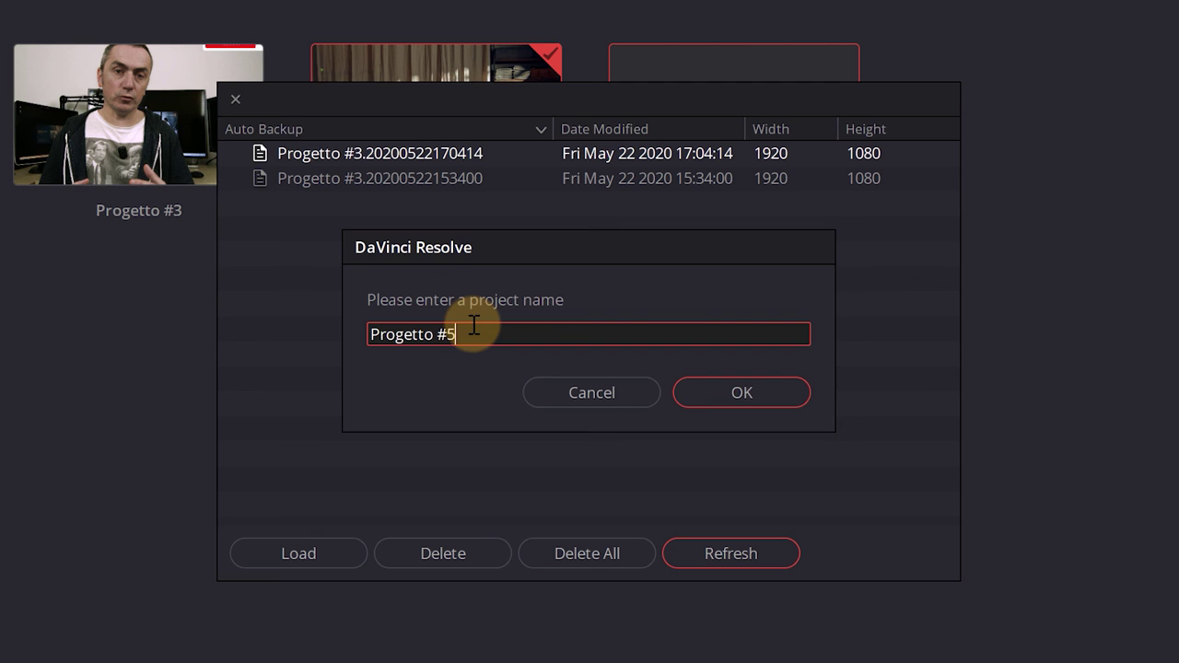
{"action": "left_click", "coordinate": [736, 389]}
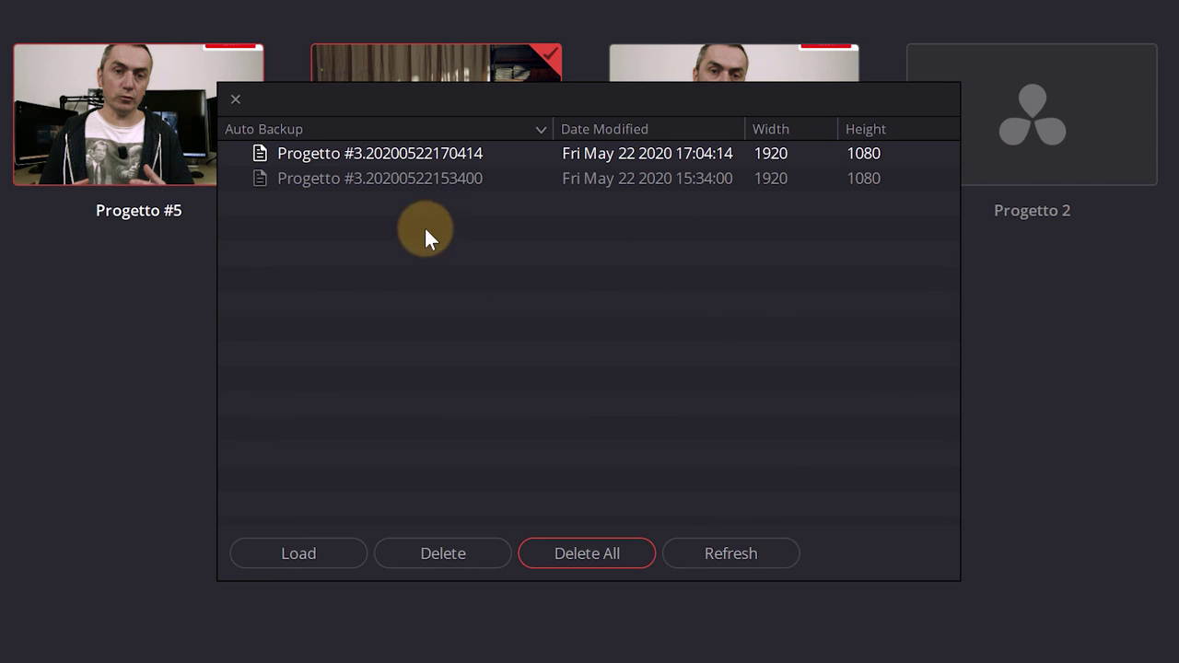
{"action": "left_click", "coordinate": [238, 98]}
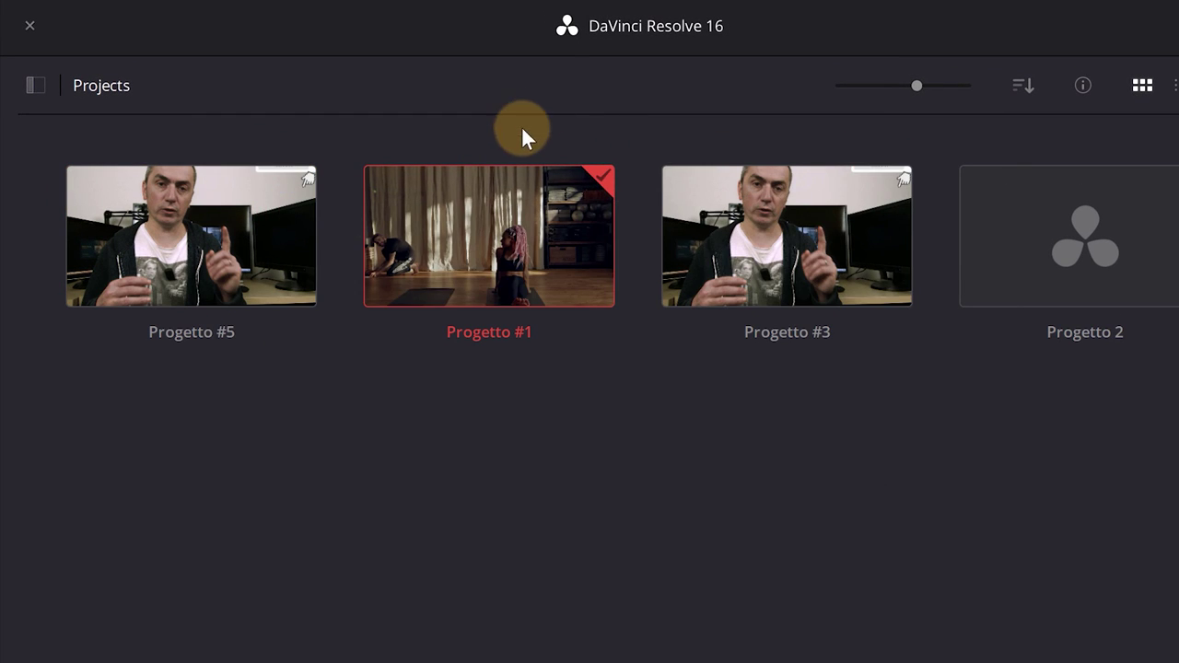